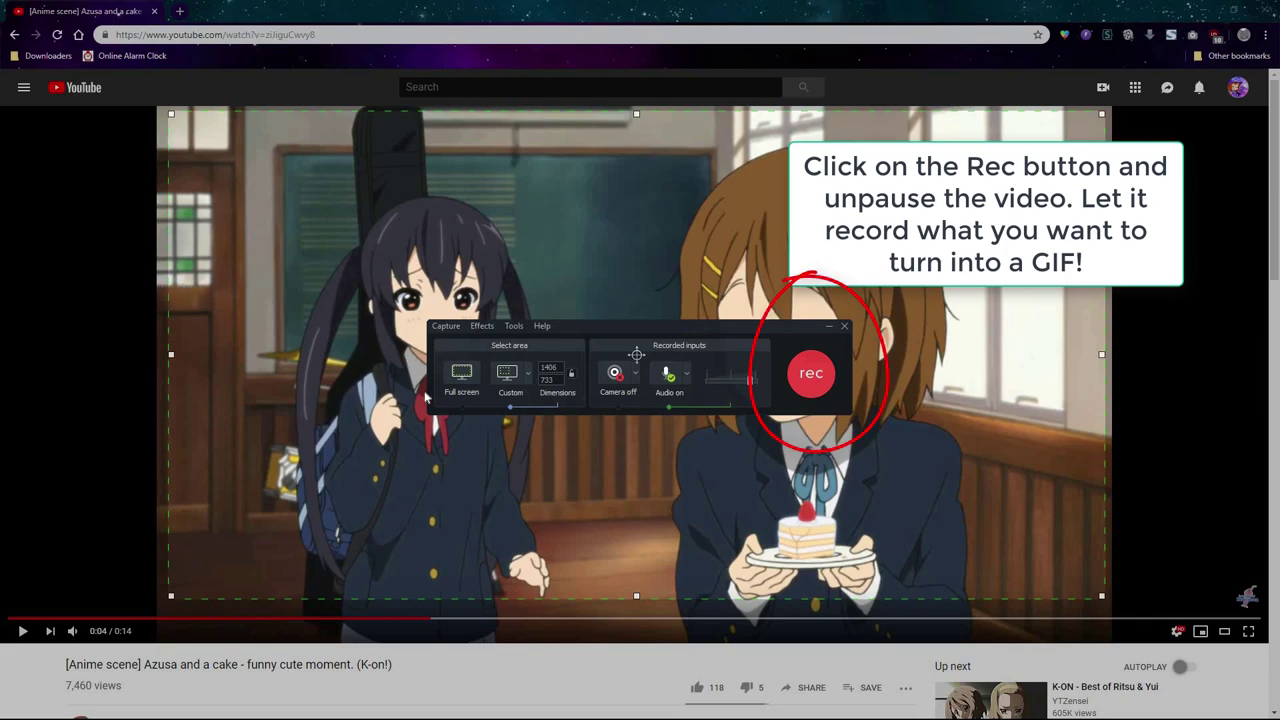
Start recording the selected screen area, dismiss the hotkey error, and play the YouTube clip from about 0:03
{"action": "left_click", "coordinate": [818, 384]}
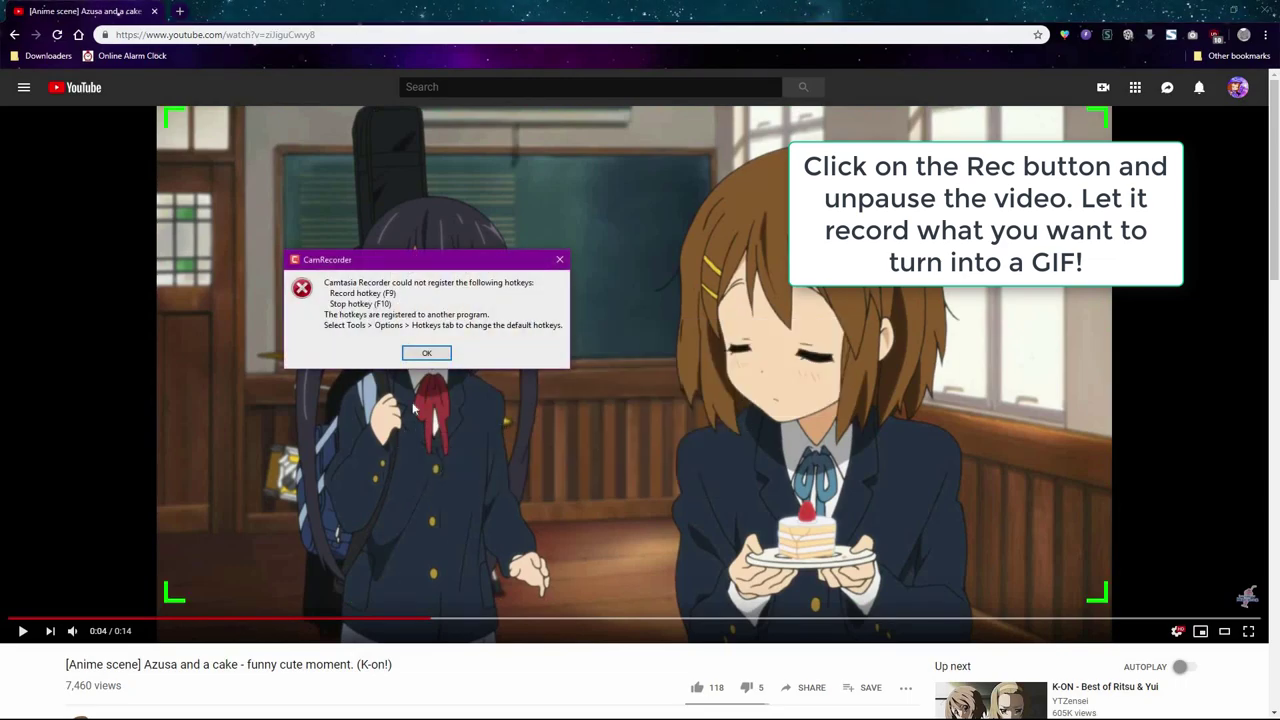
{"action": "left_click", "coordinate": [427, 354]}
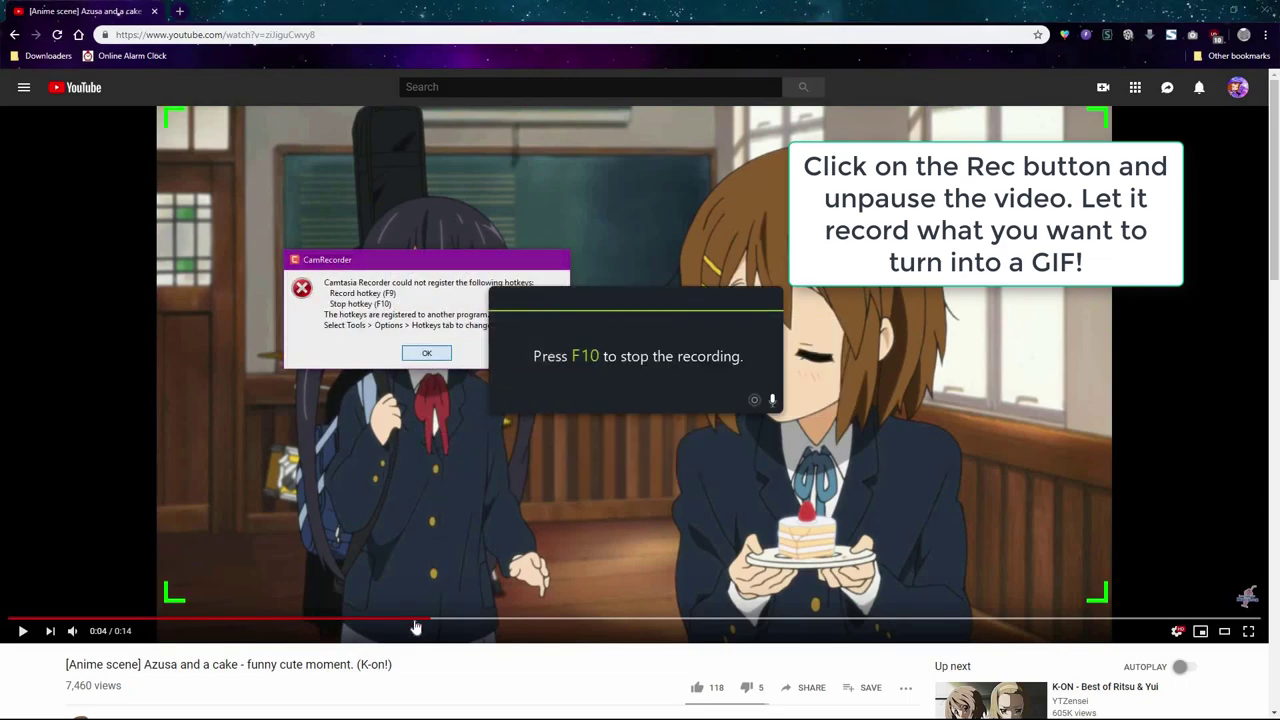
{"action": "left_click", "coordinate": [316, 627]}
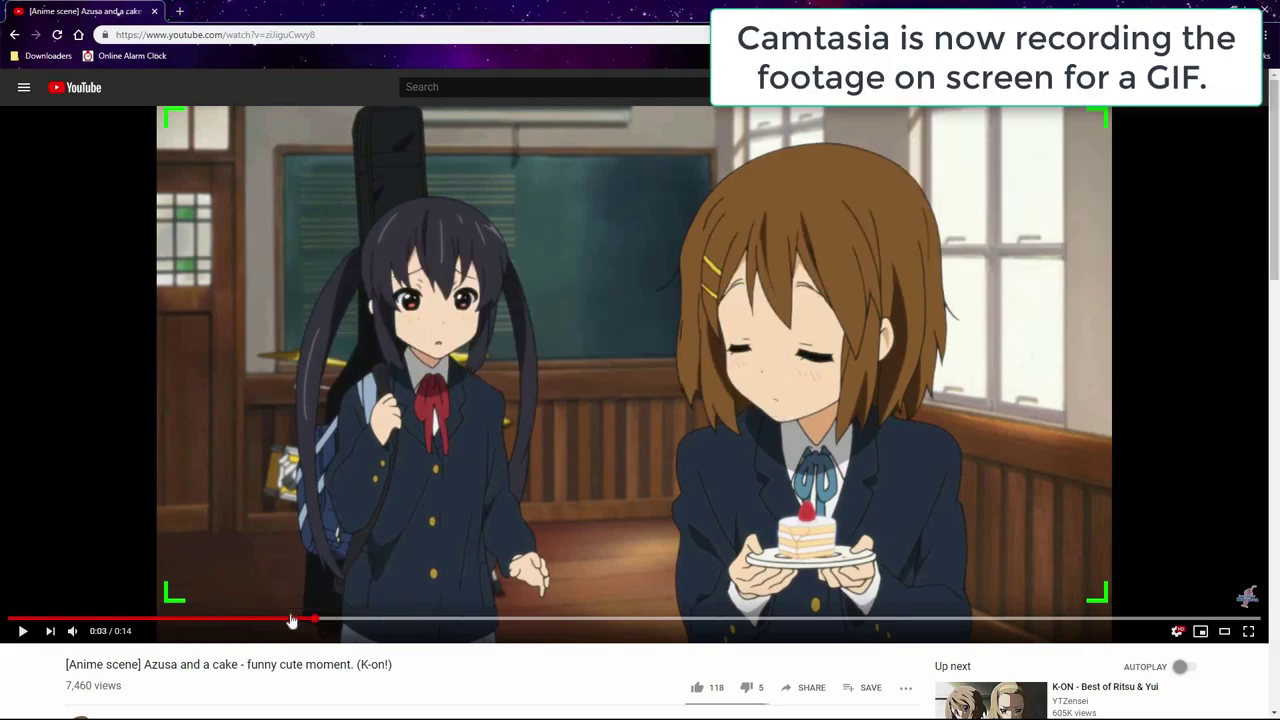
{"action": "left_click", "coordinate": [61, 338]}
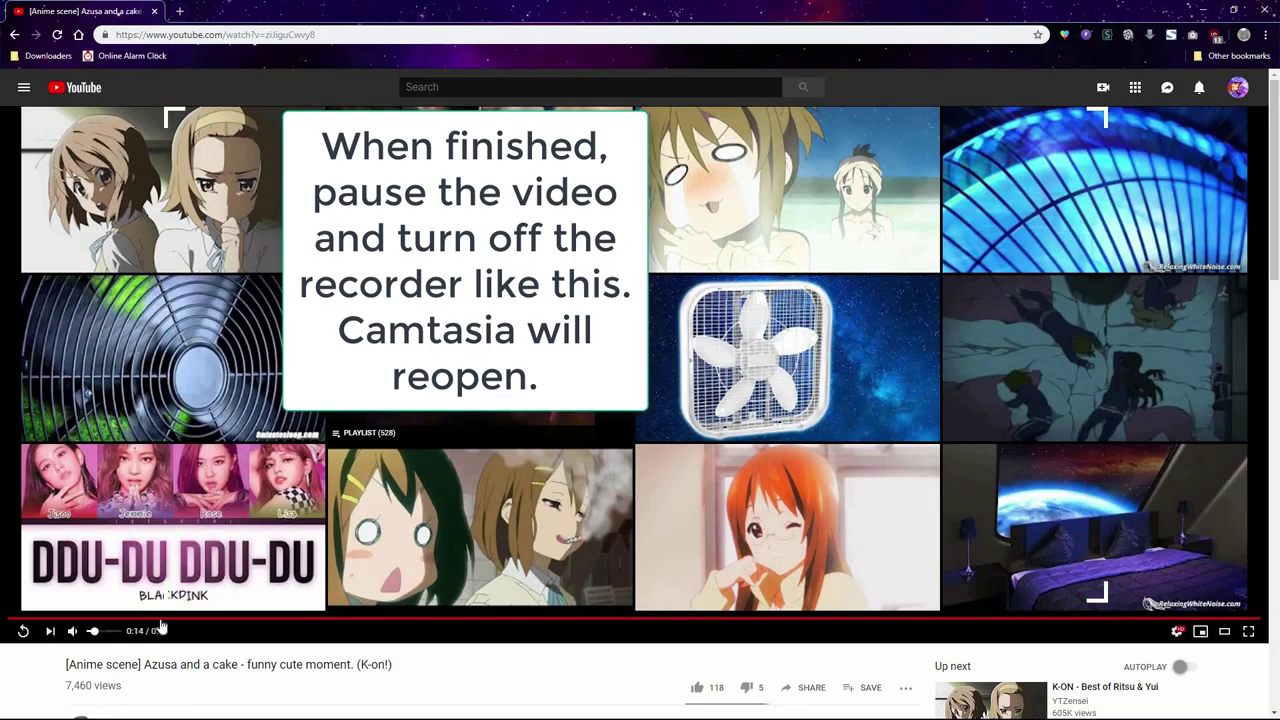
Pause the YouTube clip, minimize the browser to reach the recorder, and stop the screen recording
{"action": "left_click", "coordinate": [106, 621]}
{"action": "left_click", "coordinate": [23, 630]}
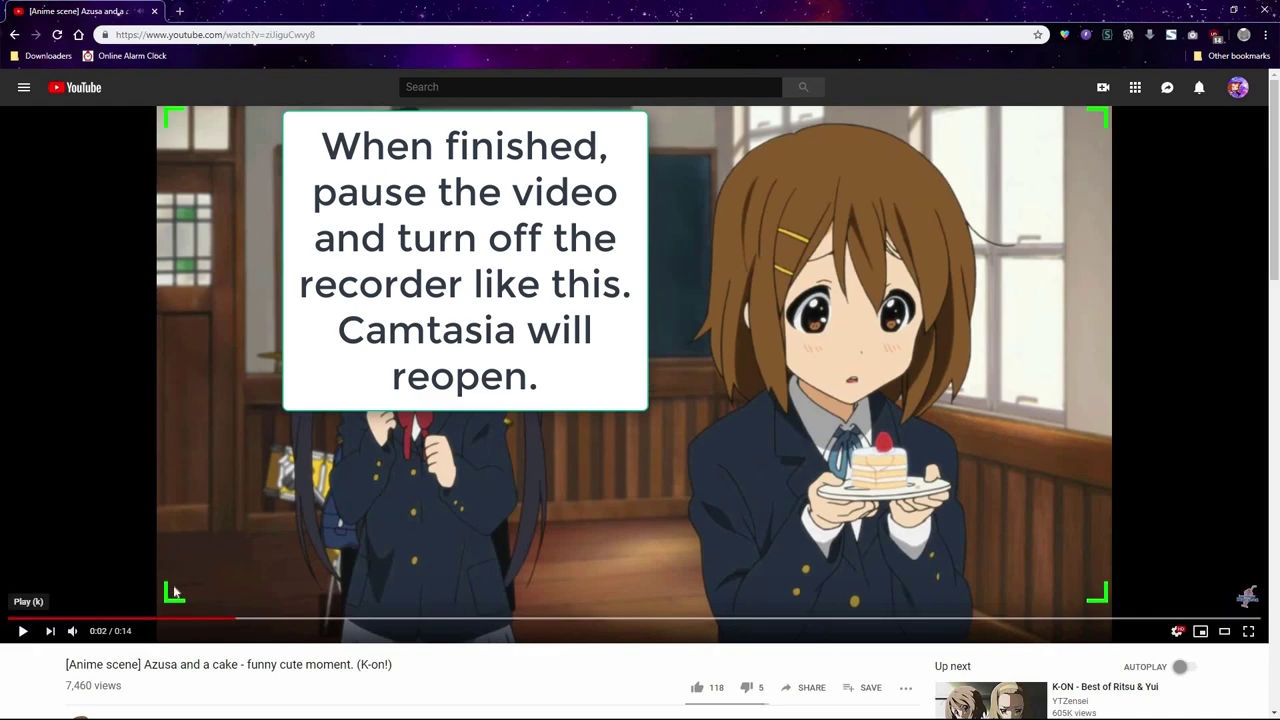
{"action": "left_click", "coordinate": [1190, 11]}
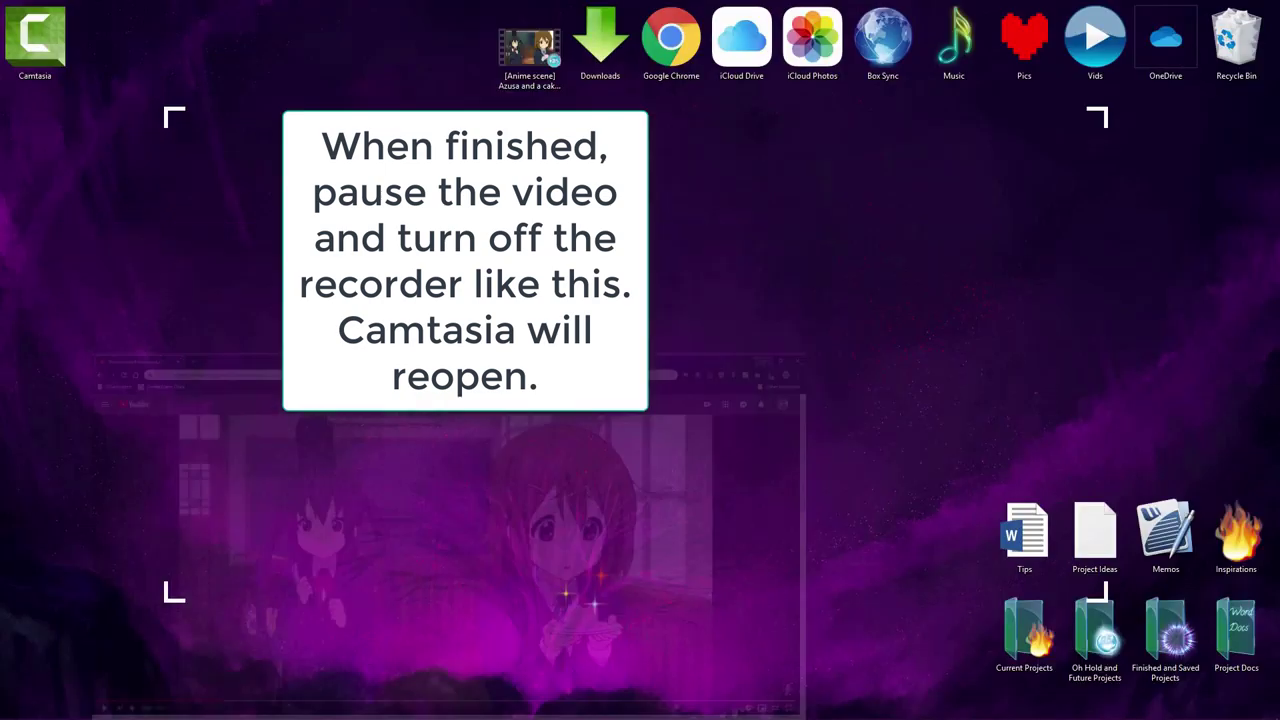
{"action": "key", "text": "super"}
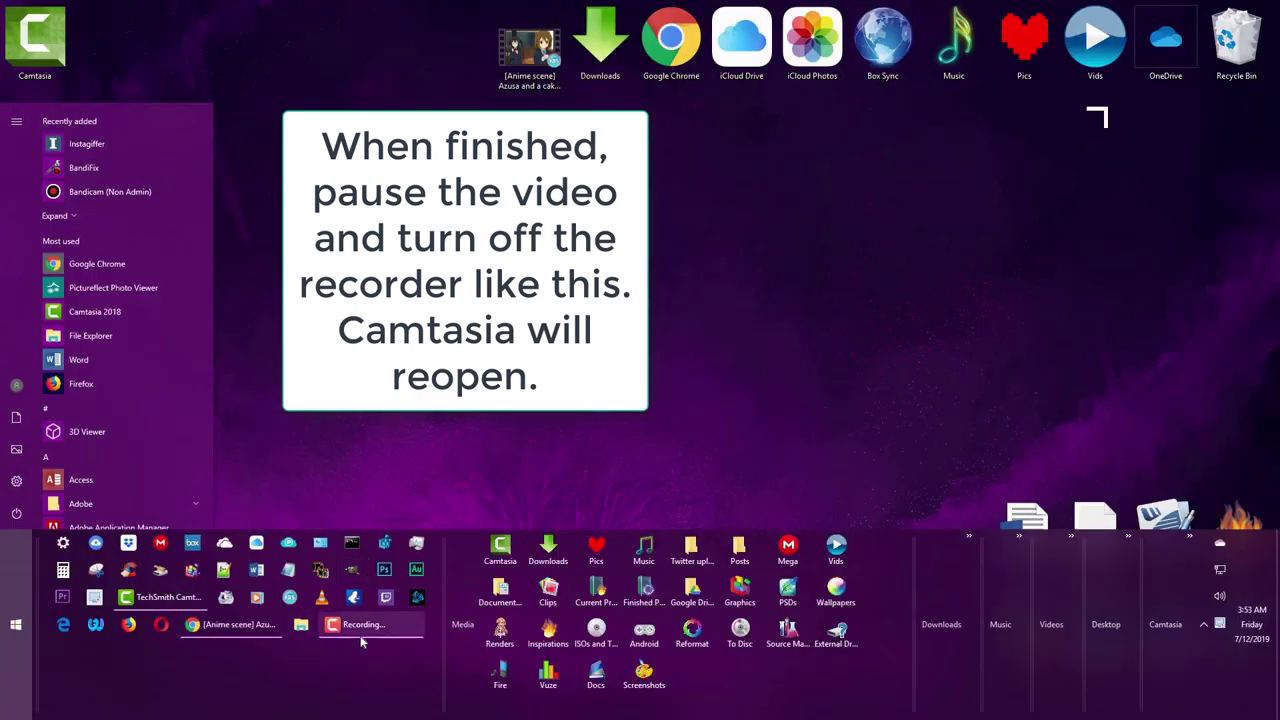
{"action": "left_click", "coordinate": [358, 630]}
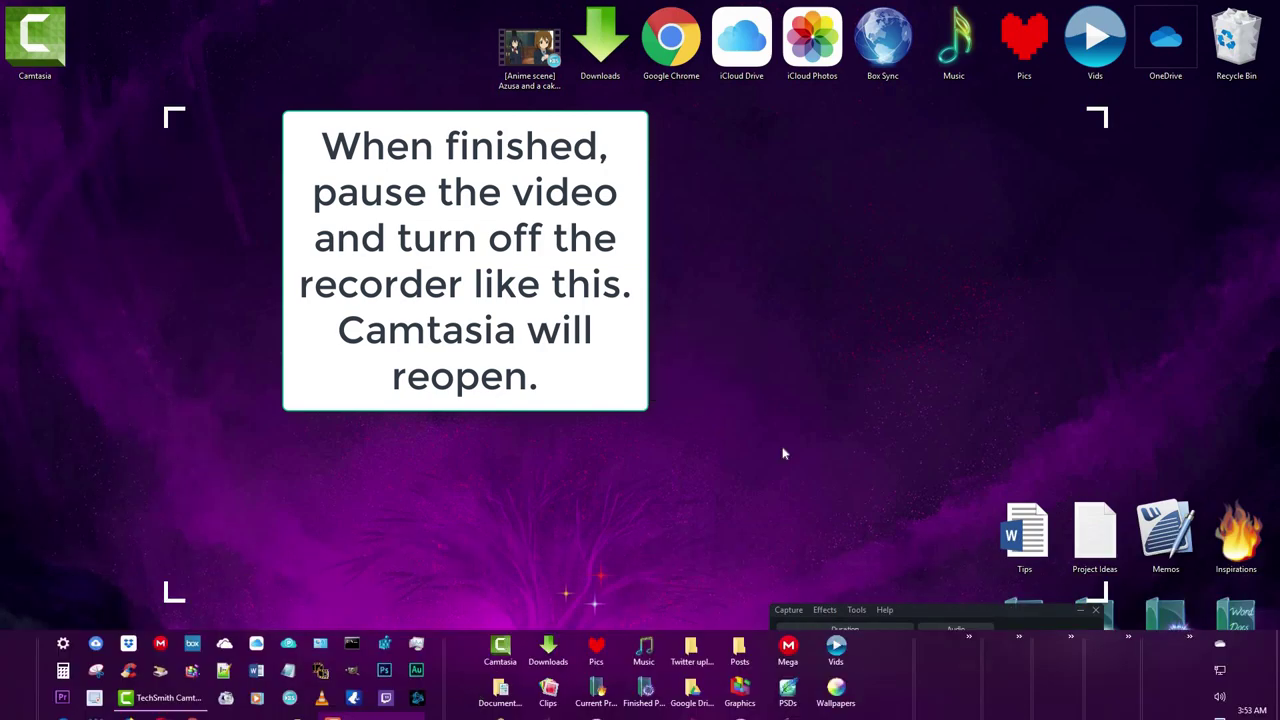
{"action": "left_click_drag", "start_coordinate": [958, 613], "coordinate": [904, 474]}
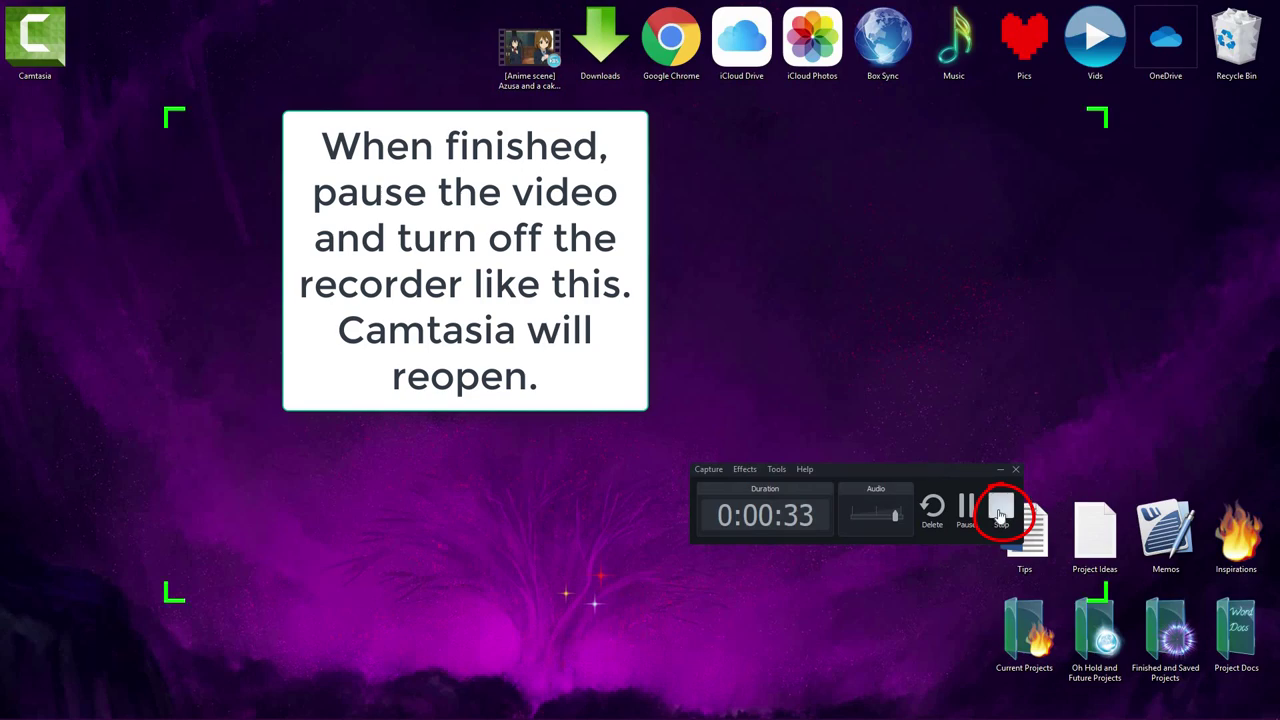
{"action": "left_click", "coordinate": [1000, 514]}
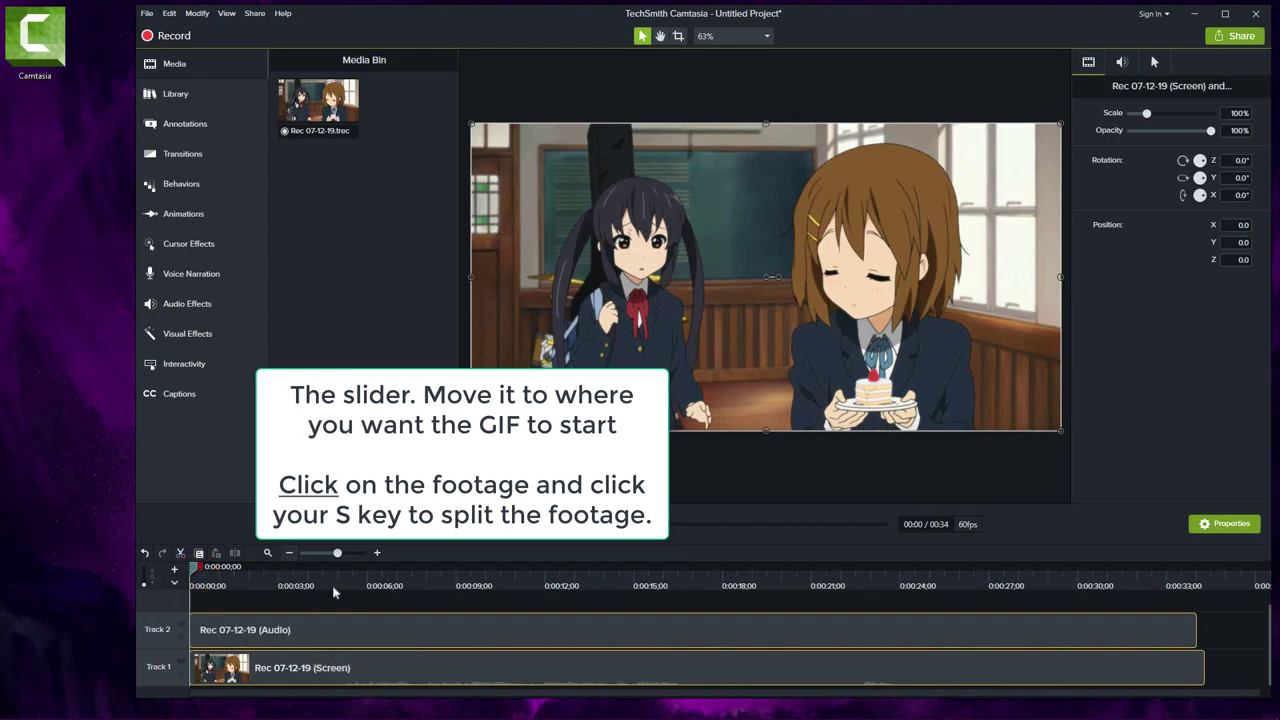
Split the recorded screen and audio clips at 0:00:09;46, where the GIF should start
{"action": "left_click", "coordinate": [364, 572]}
{"action": "left_click_drag", "start_coordinate": [382, 579], "coordinate": [480, 602]}
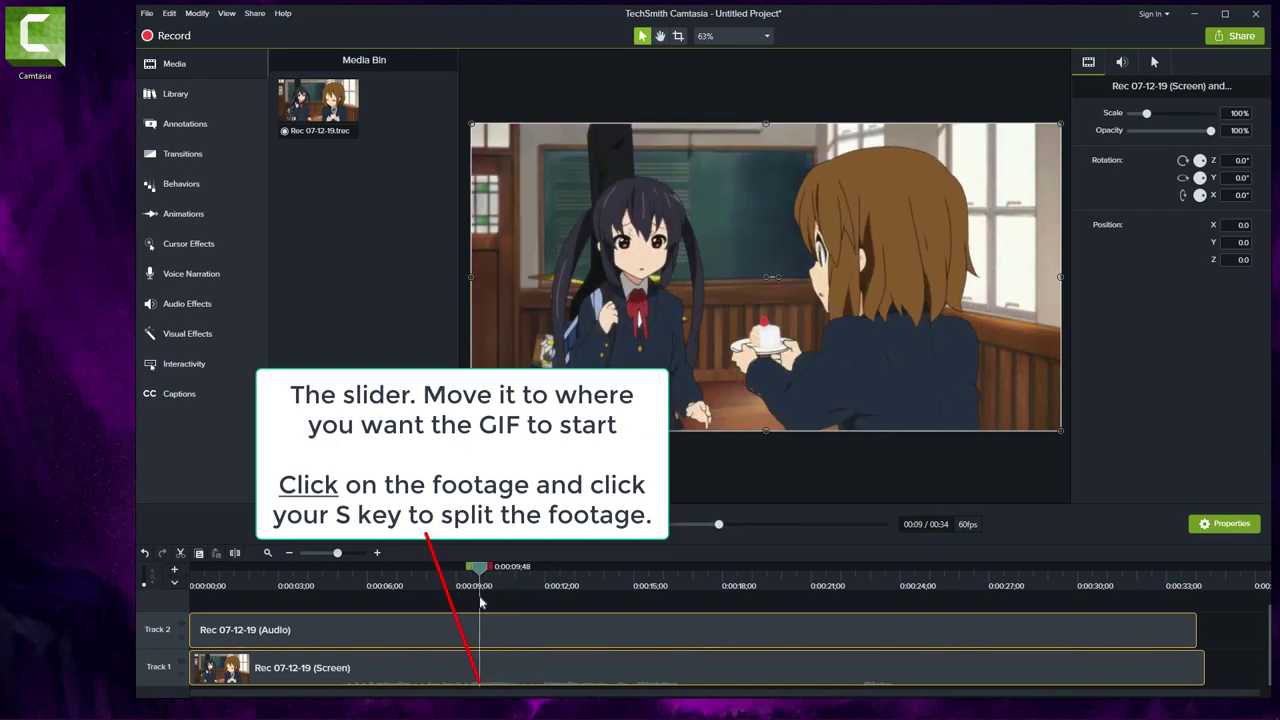
{"action": "left_click", "coordinate": [479, 674]}
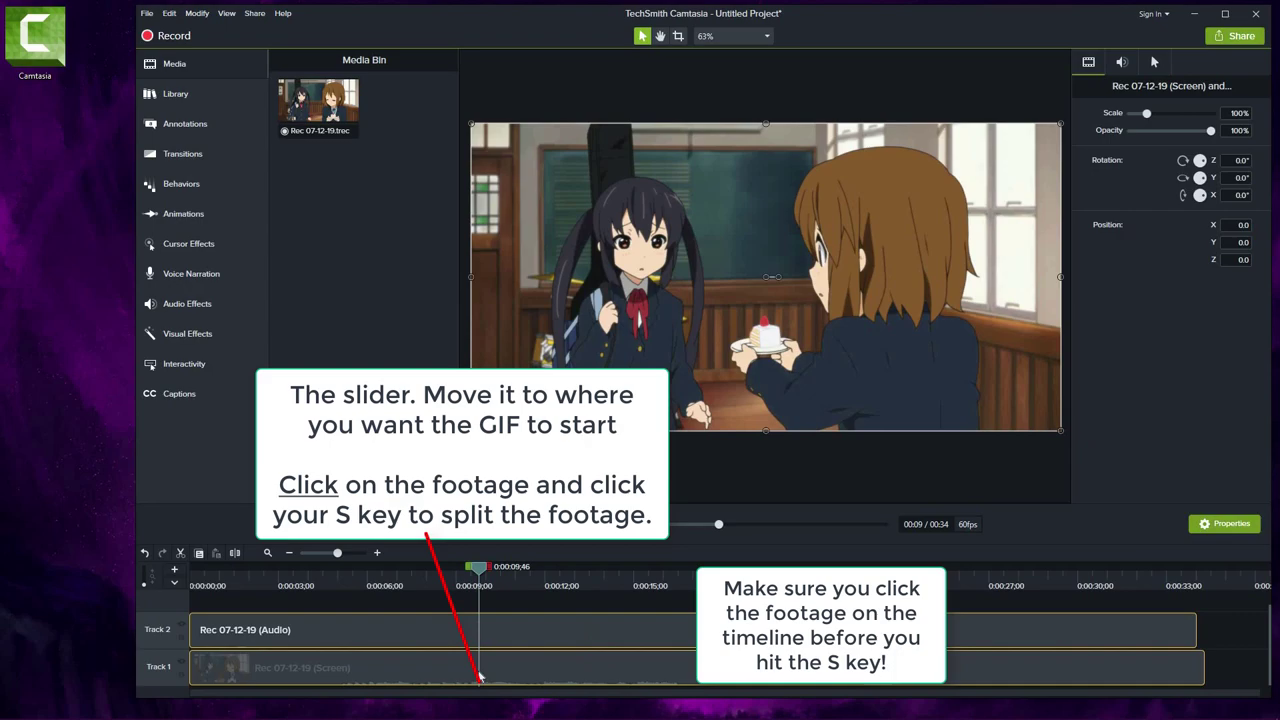
{"action": "key", "text": "s"}
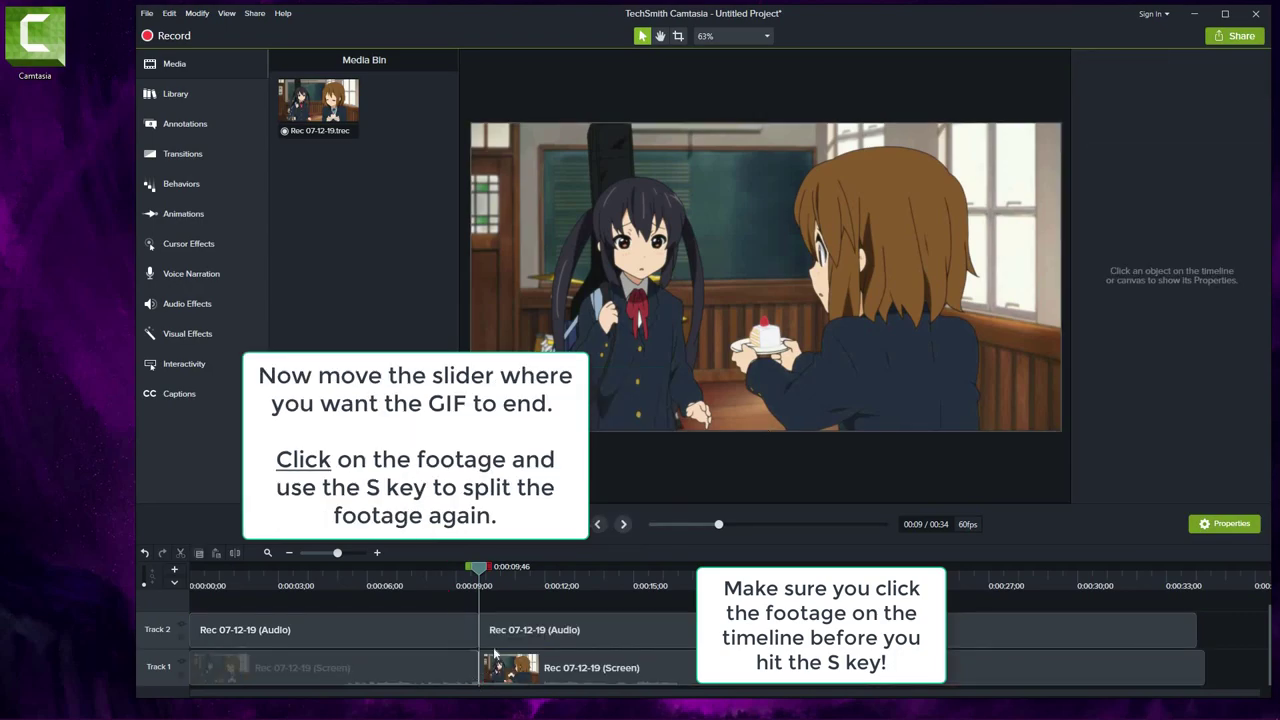
Split the screen clip on Track 1 at 0:00:15;56, where the GIF should end
{"action": "left_click_drag", "start_coordinate": [479, 572], "coordinate": [503, 572]}
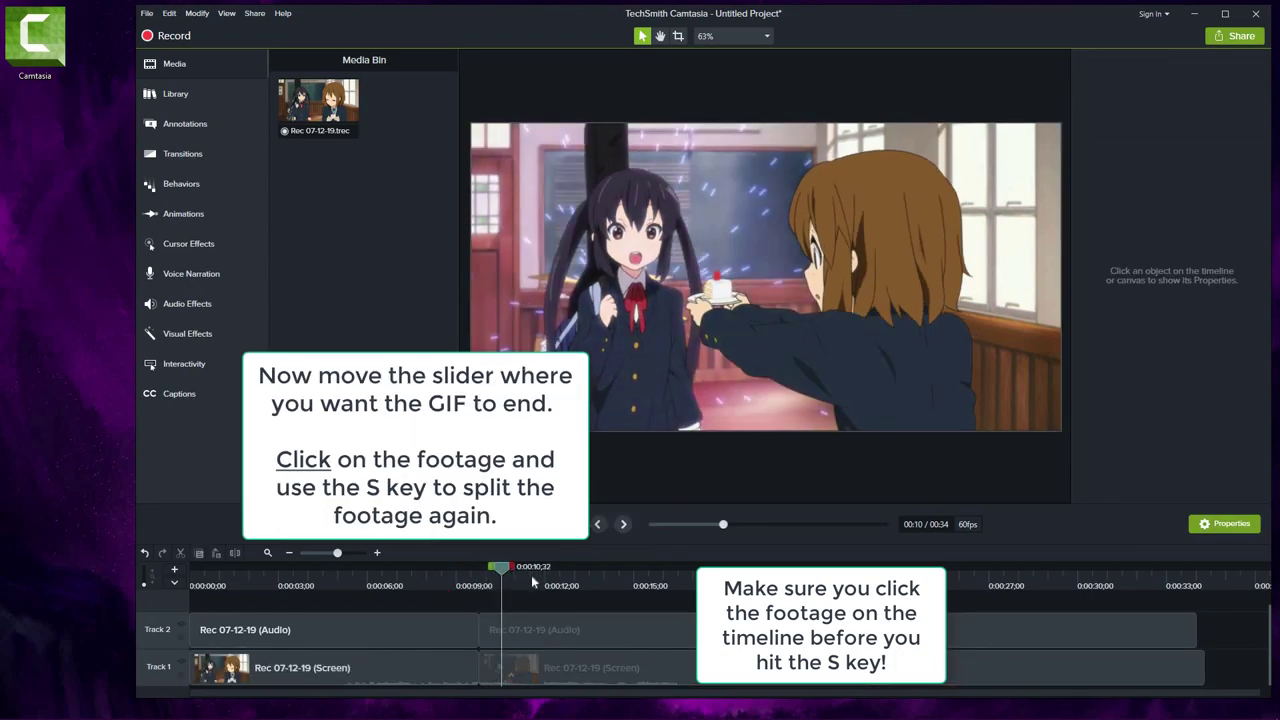
{"action": "left_click", "coordinate": [655, 584]}
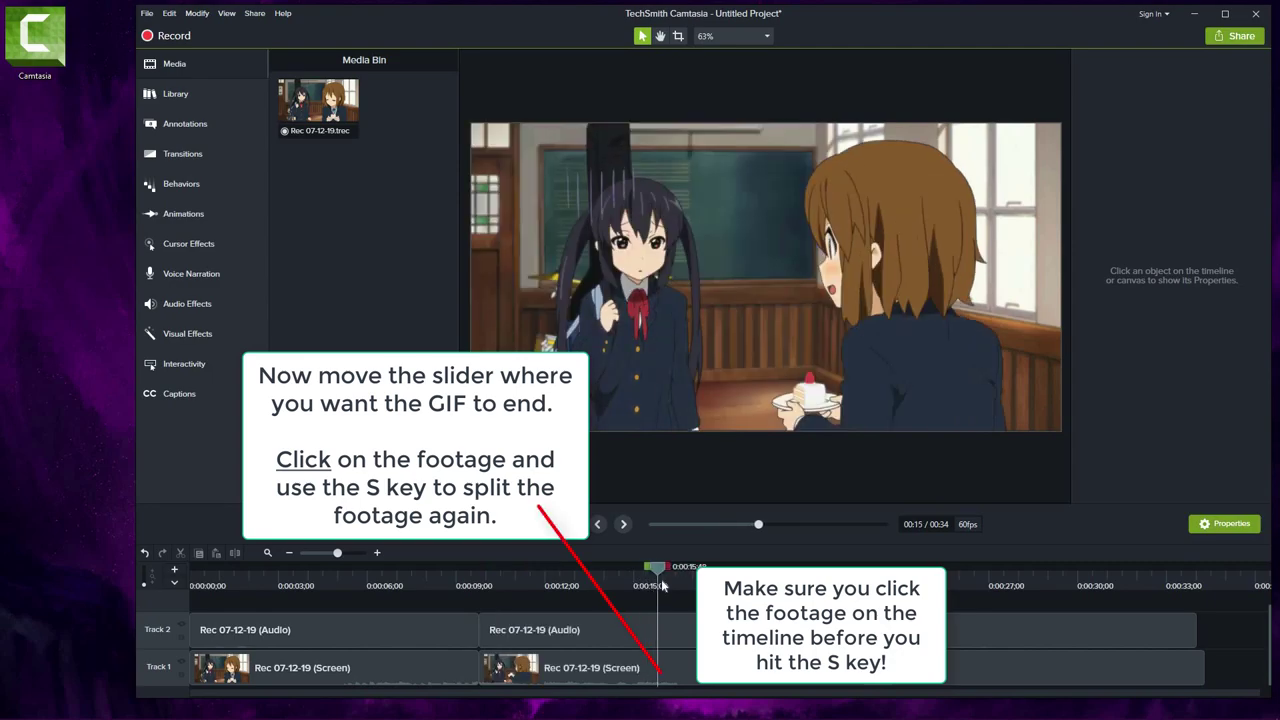
{"action": "left_click", "coordinate": [663, 674]}
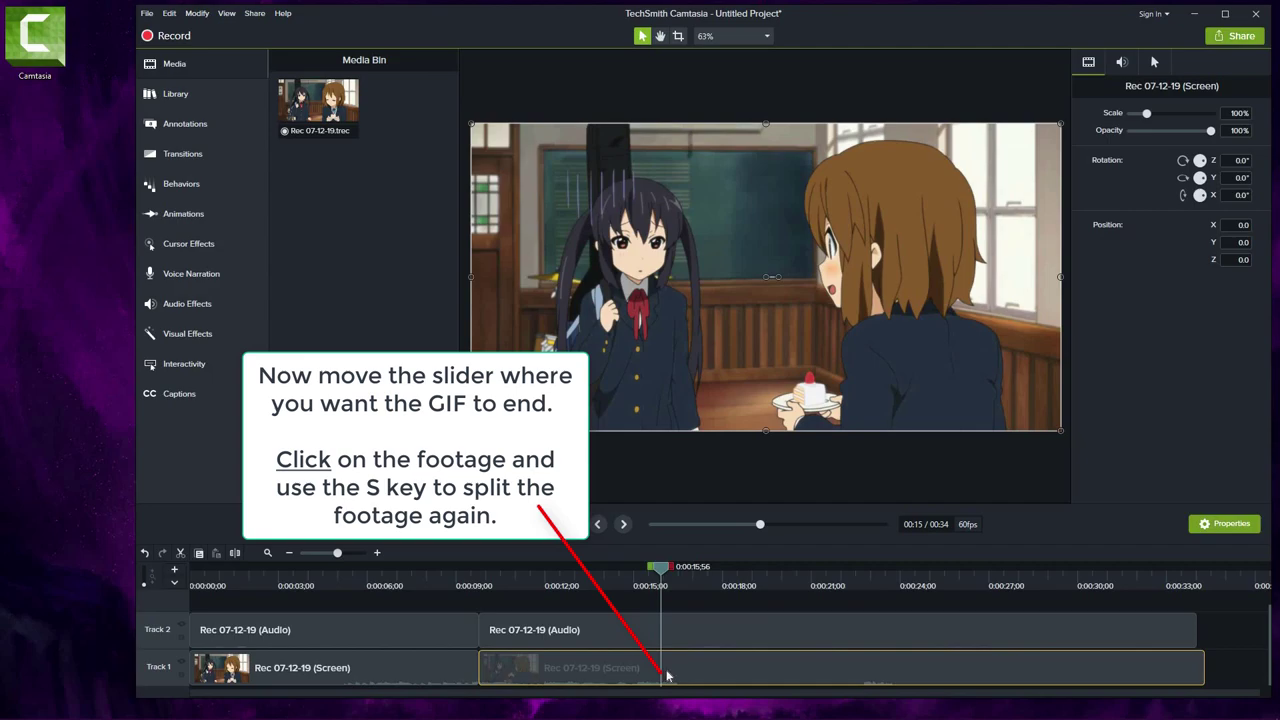
{"action": "key", "text": "s"}
Delete the trailing screen segment on Track 1 and both audio segments on Track 2
{"action": "left_click", "coordinate": [690, 662]}
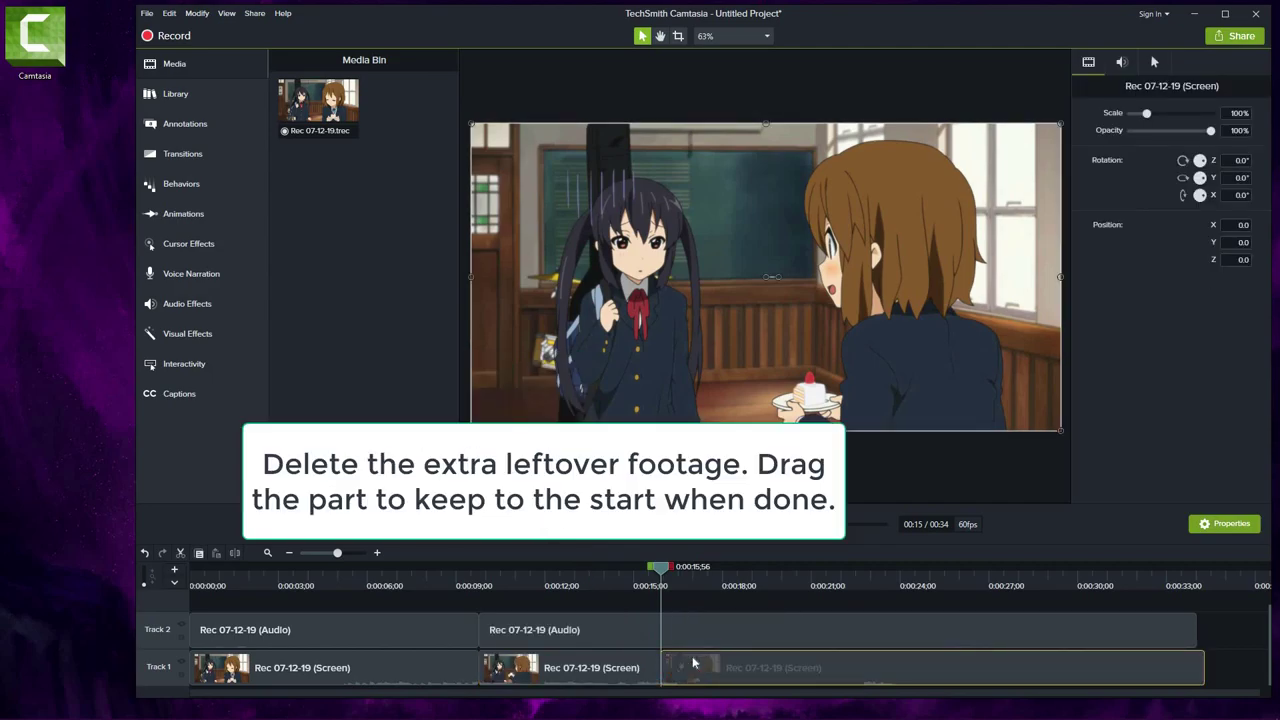
{"action": "key", "text": "Delete"}
{"action": "left_click", "coordinate": [536, 634]}
{"action": "key", "text": "Delete"}
{"action": "left_click", "coordinate": [394, 646]}
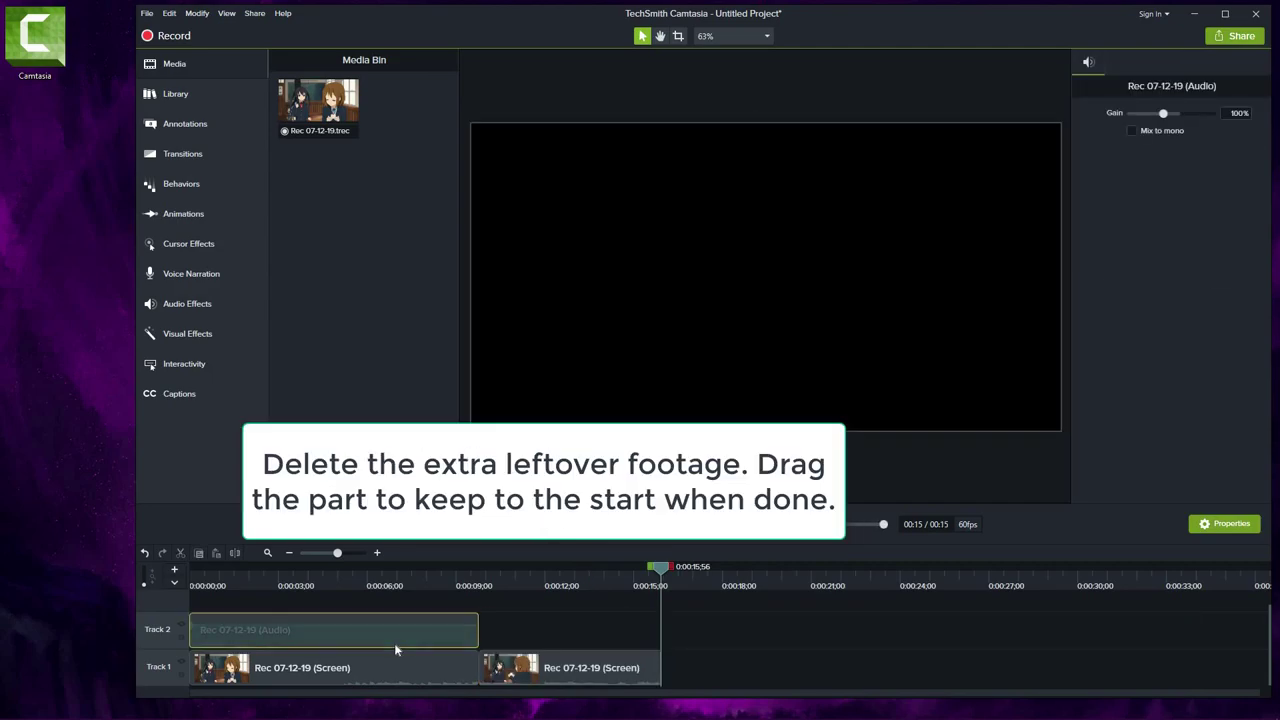
{"action": "key", "text": "Delete"}
Delete the leading screen segment, move the remaining clip to the start of Track 1, and return the playhead to the beginning
{"action": "left_click", "coordinate": [356, 664]}
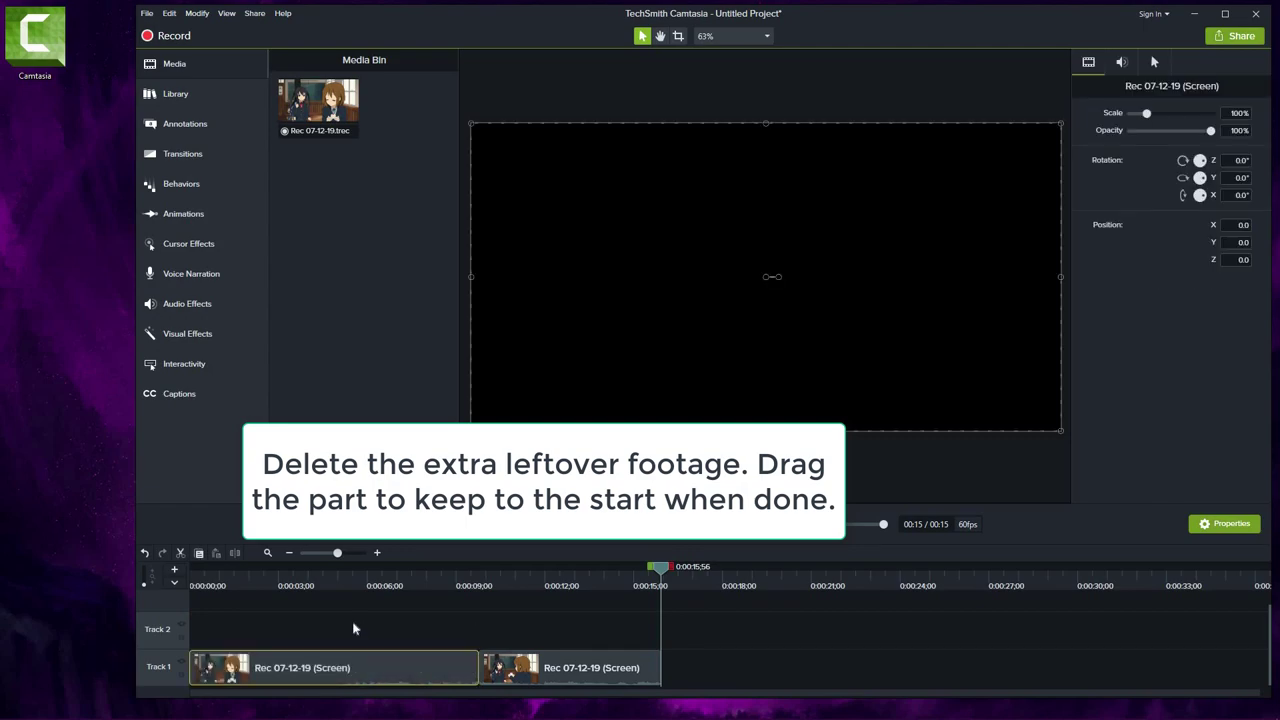
{"action": "key", "text": "Delete"}
{"action": "left_click_drag", "start_coordinate": [495, 670], "coordinate": [178, 688]}
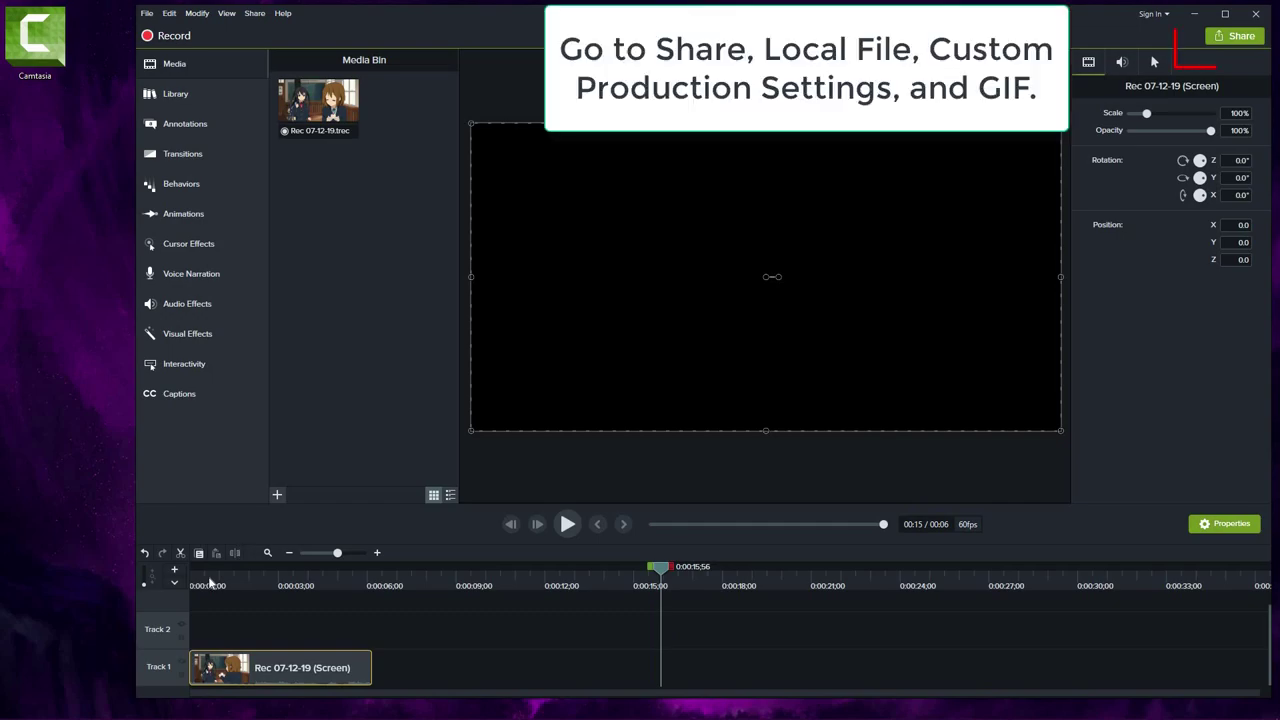
{"action": "key", "text": "ctrl+Home"}
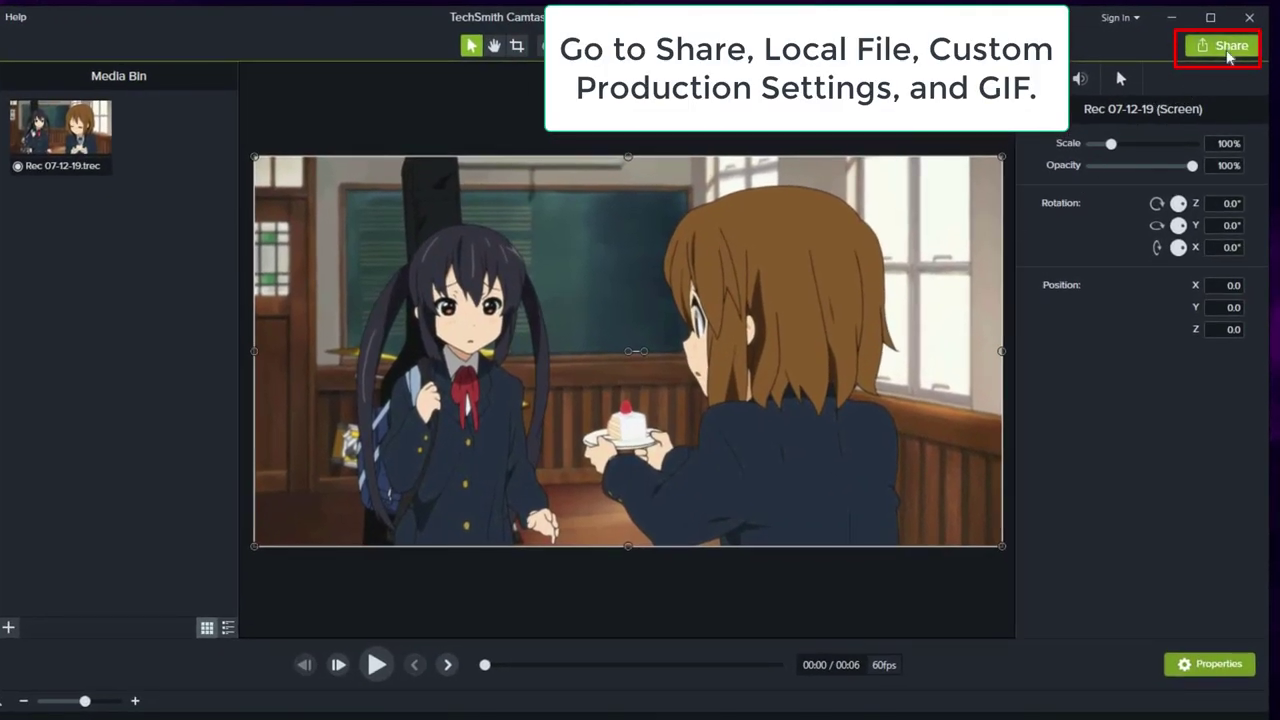
Begin producing to a local file with custom production settings as a GIF animation, with frame rate 30 and dithering enabled
{"action": "left_click", "coordinate": [1222, 46]}
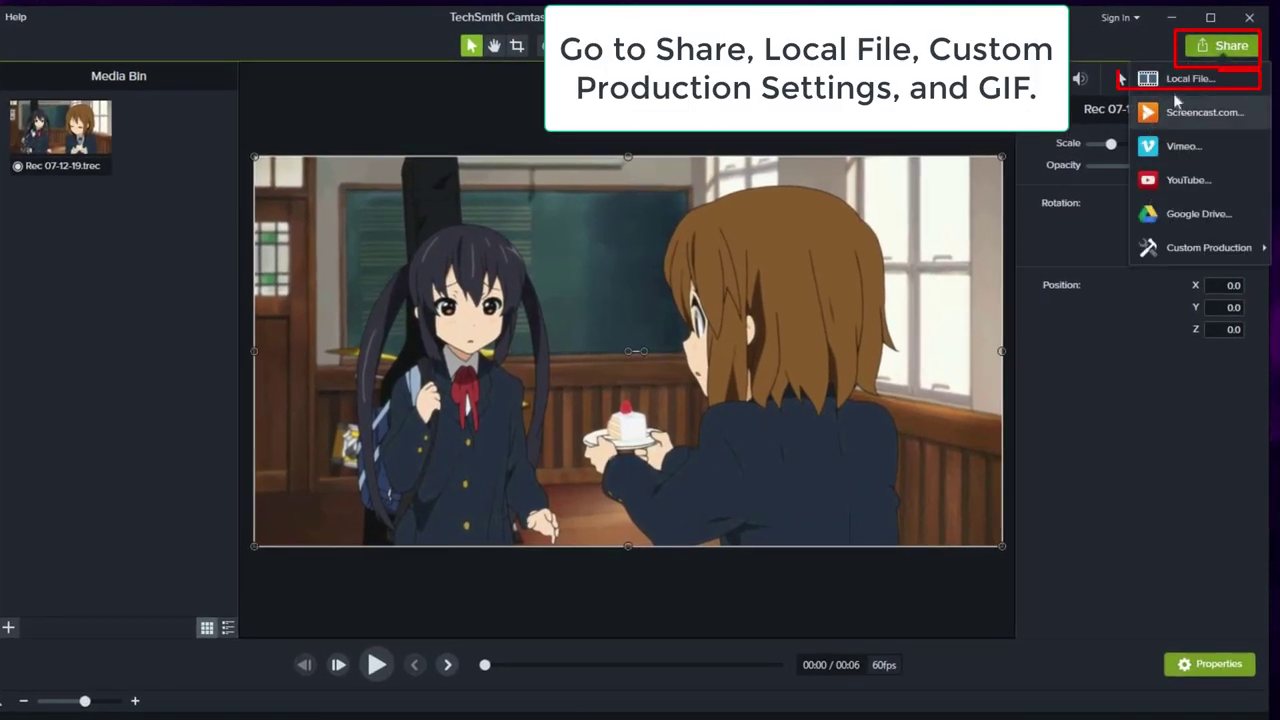
{"action": "left_click", "coordinate": [1189, 86]}
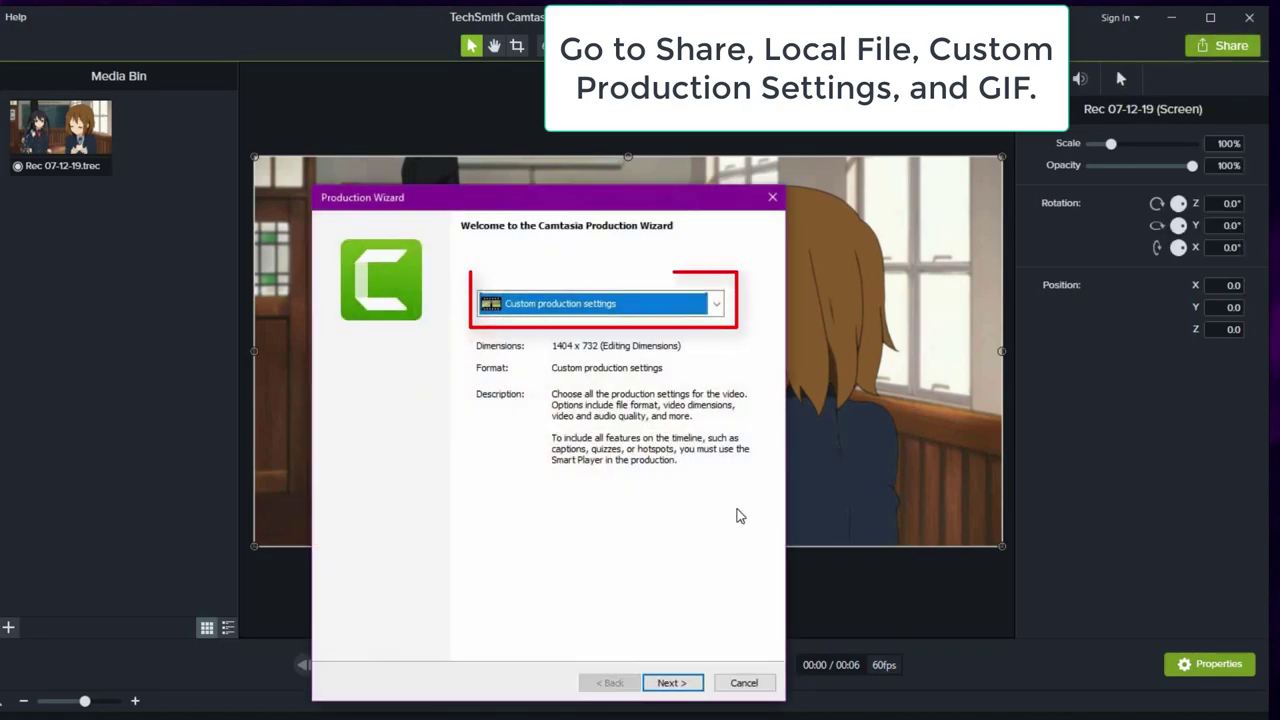
{"action": "left_click", "coordinate": [669, 684]}
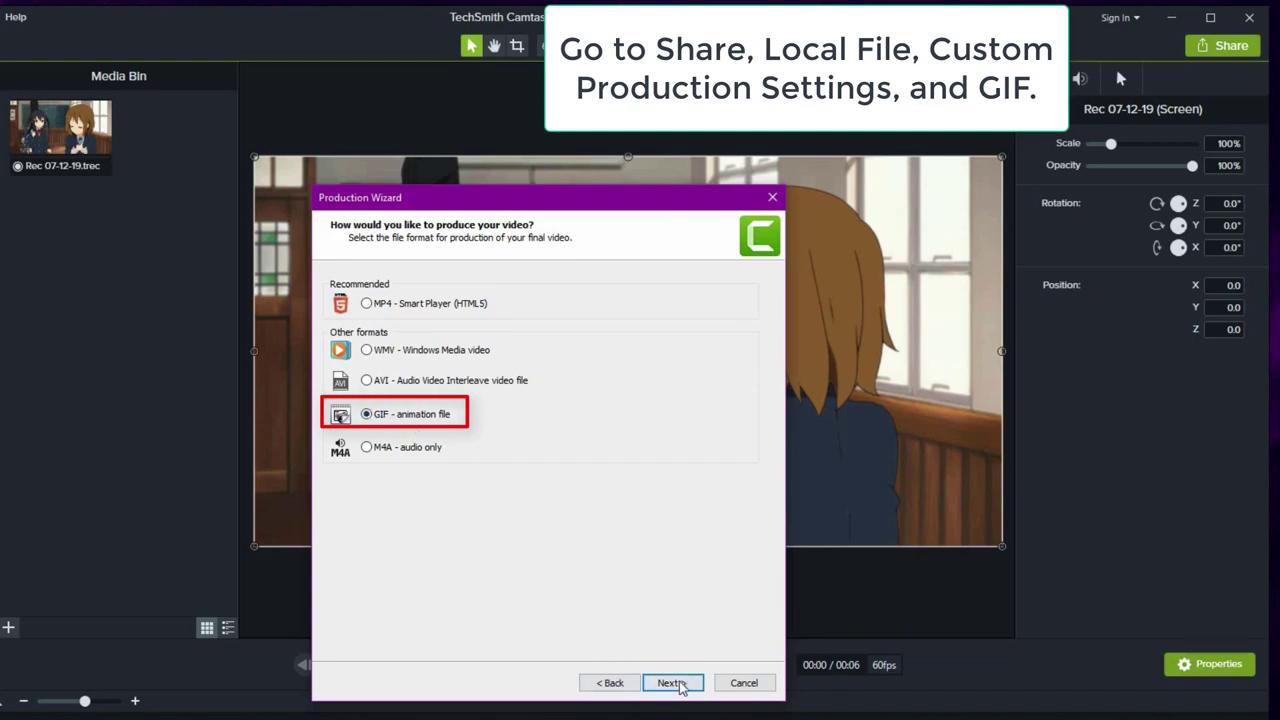
{"action": "left_click", "coordinate": [674, 683]}
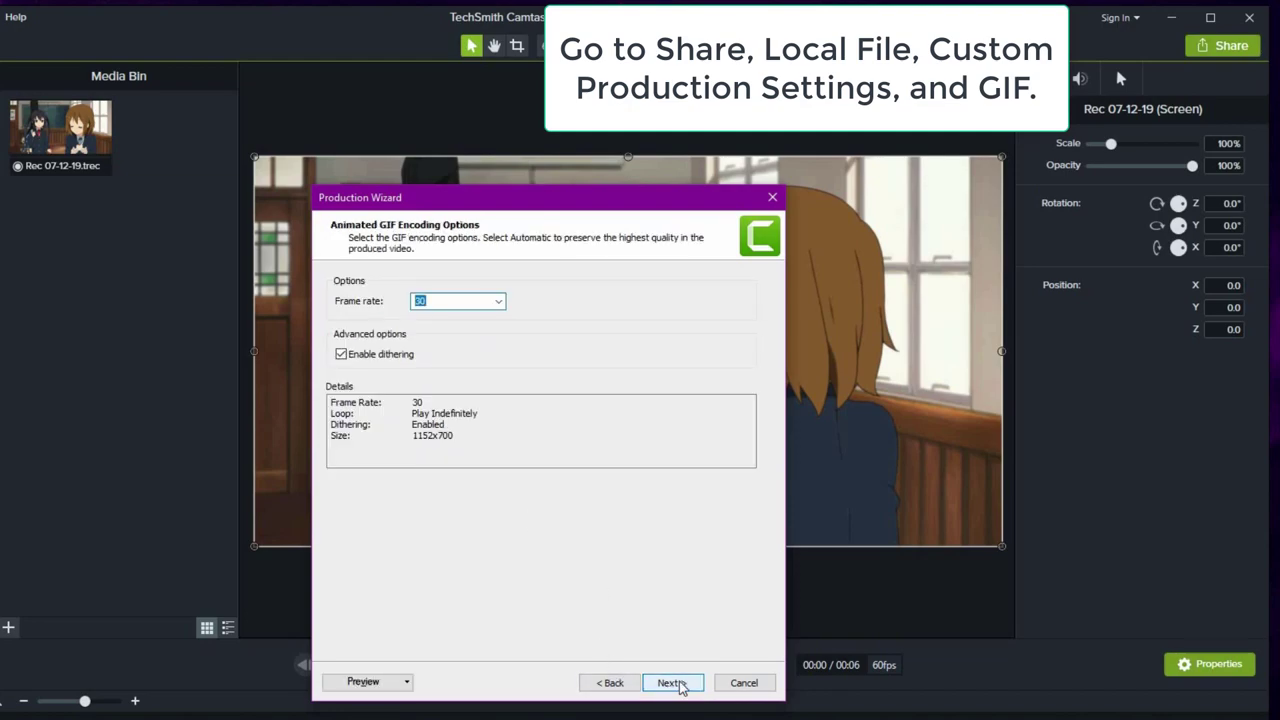
{"action": "left_click", "coordinate": [672, 683]}
Use a custom video size of 600 x 312 with aspect ratio maintained, and accept the default video options
{"action": "left_click", "coordinate": [364, 322]}
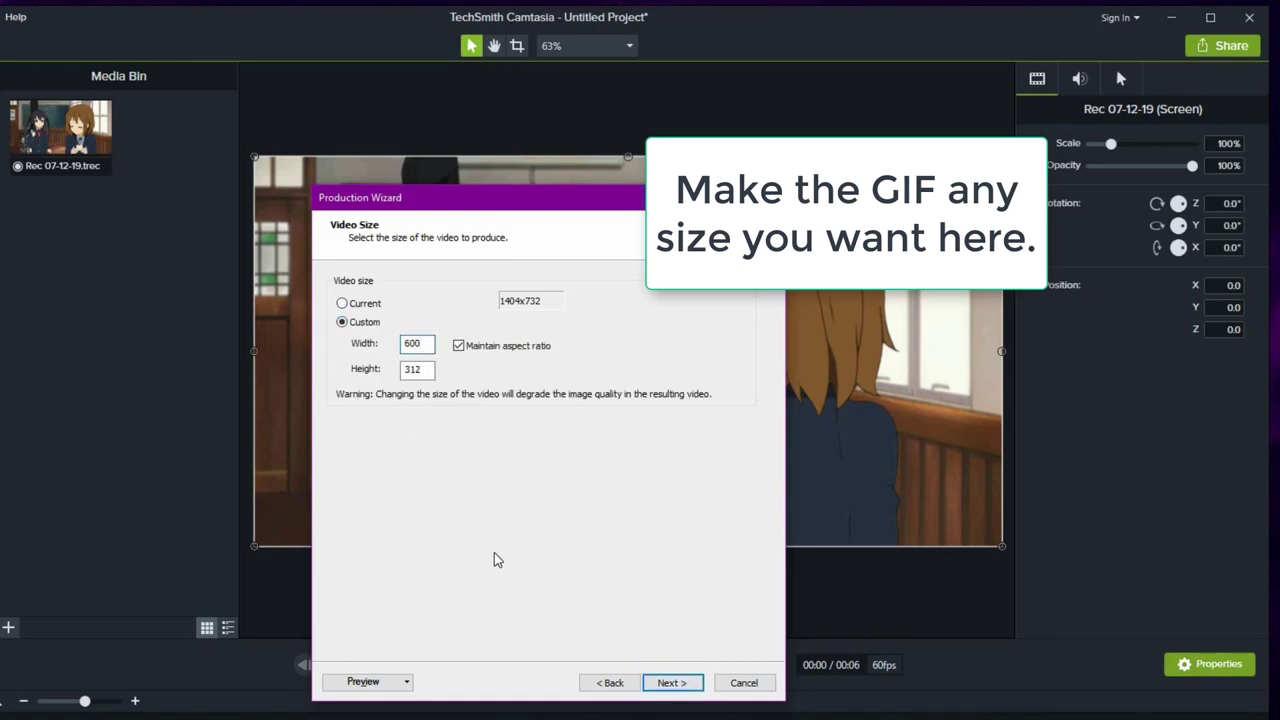
{"action": "left_click", "coordinate": [676, 684]}
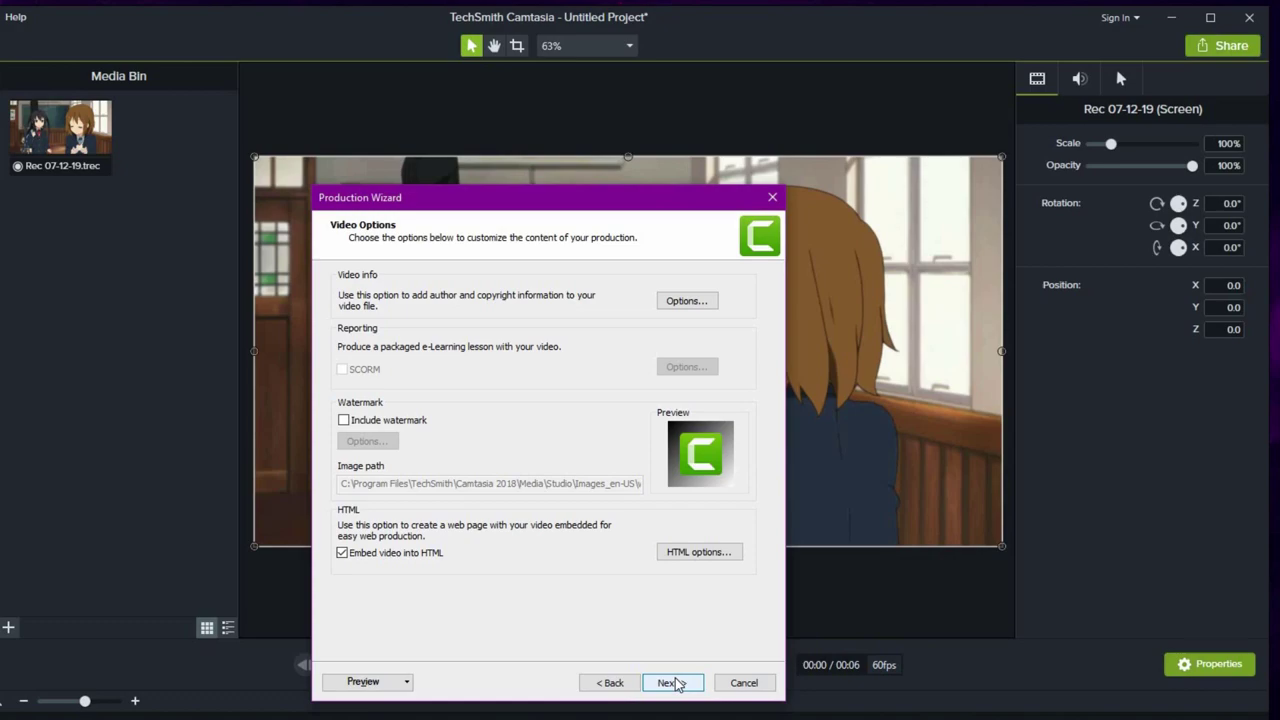
{"action": "left_click", "coordinate": [676, 684]}
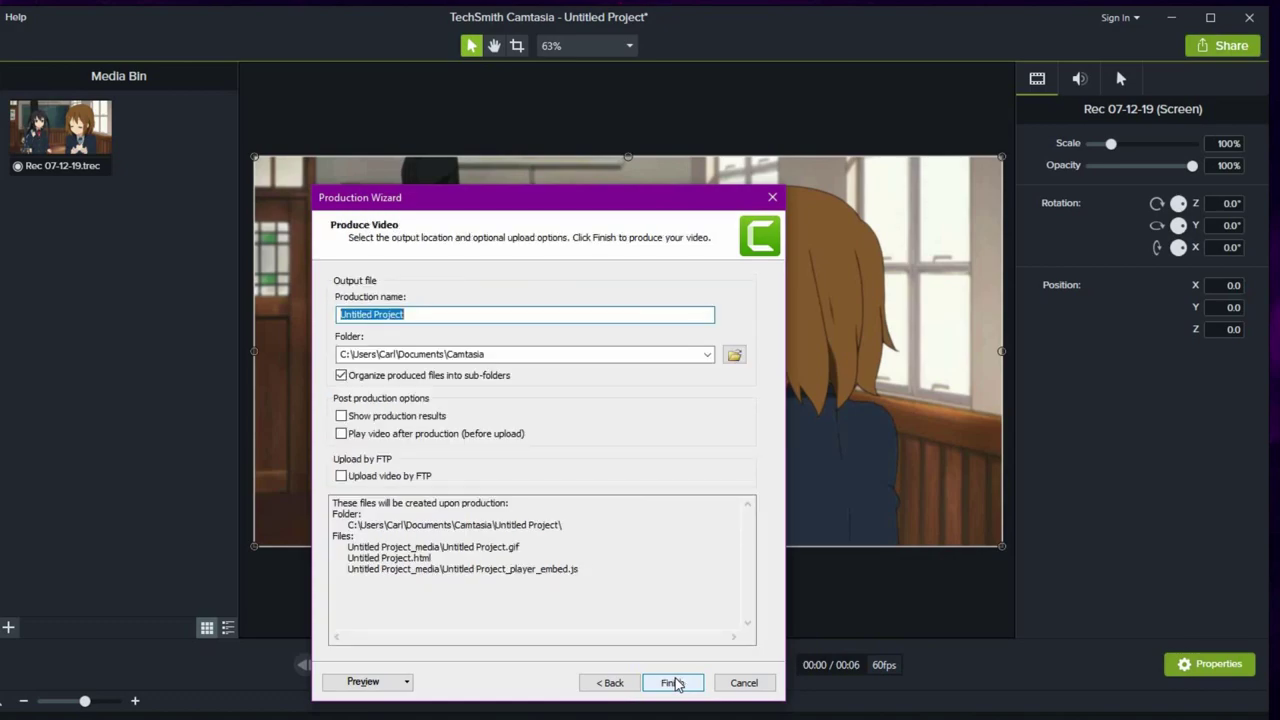
Name the production "kon gif" and produce it in the Camtasia documents folder
{"action": "type", "text": "kon gid"}
{"action": "key", "text": "BackSpace"}
{"action": "type", "text": "f"}
{"action": "left_click", "coordinate": [672, 682]}
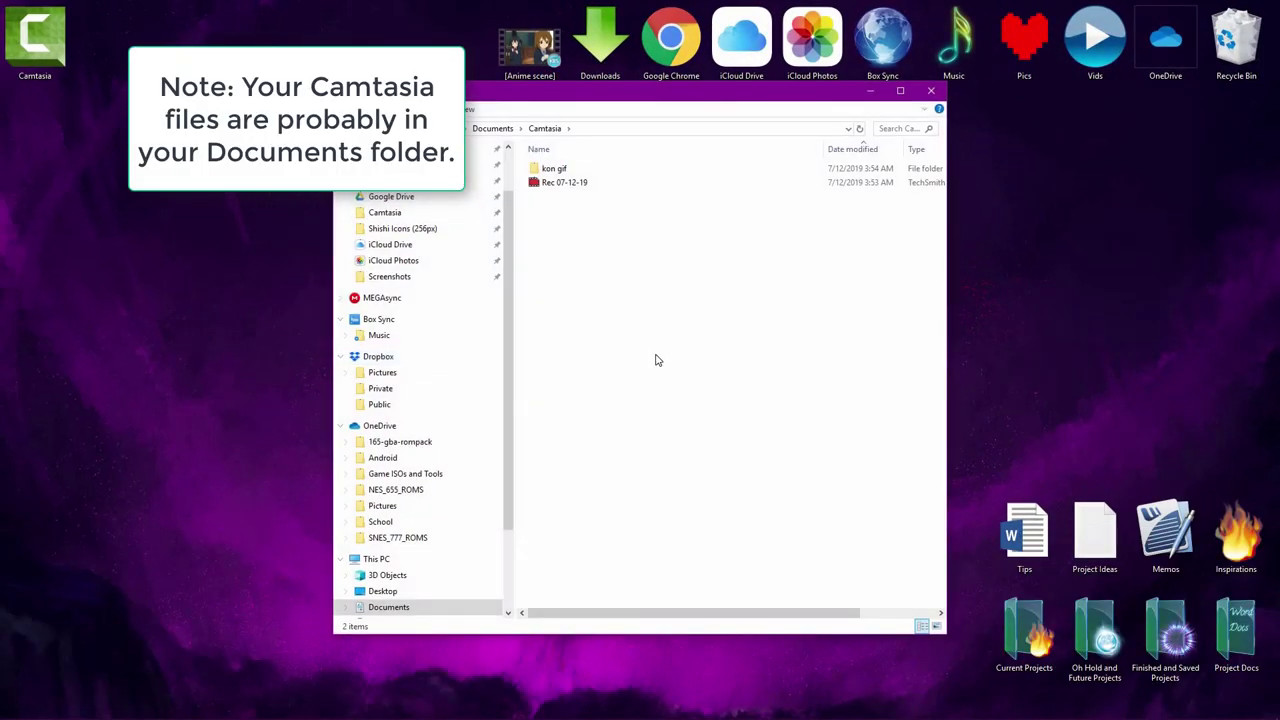
In File Explorer, open the kon gif_media folder inside the kon gif folder and select the produced GIF
{"action": "double_click", "coordinate": [558, 167]}
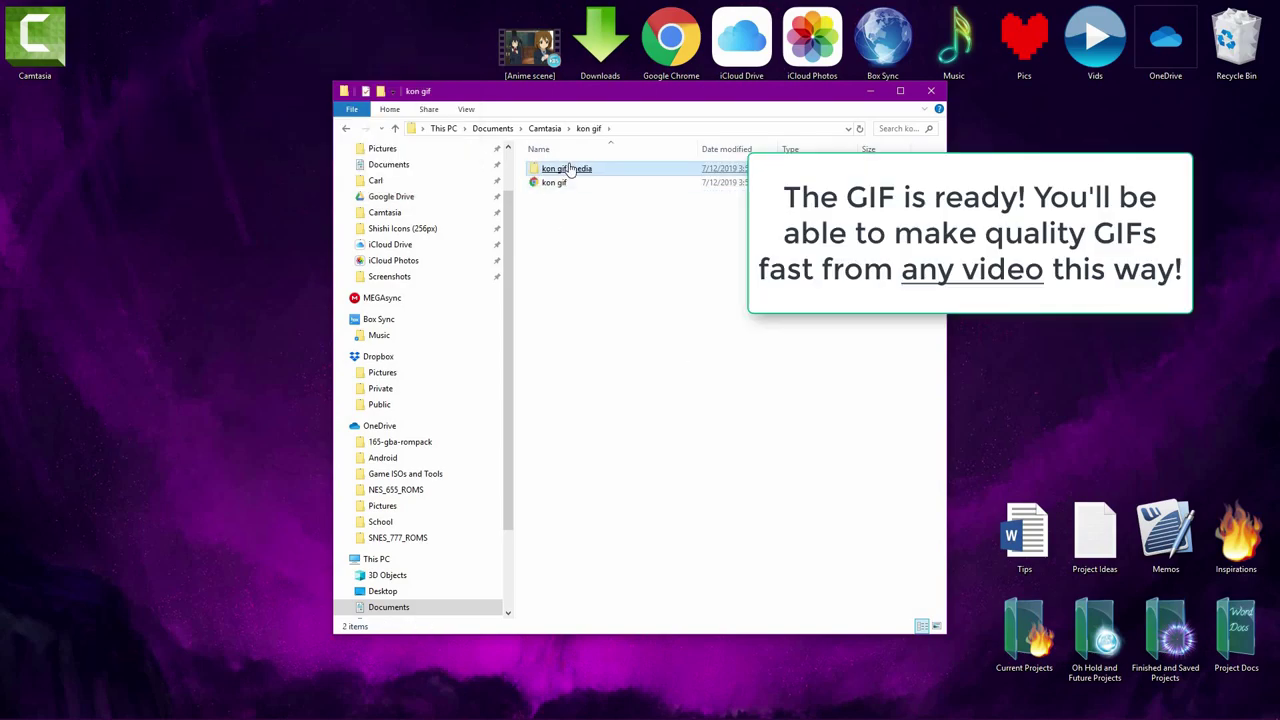
{"action": "double_click", "coordinate": [570, 170]}
{"action": "left_click", "coordinate": [552, 213]}
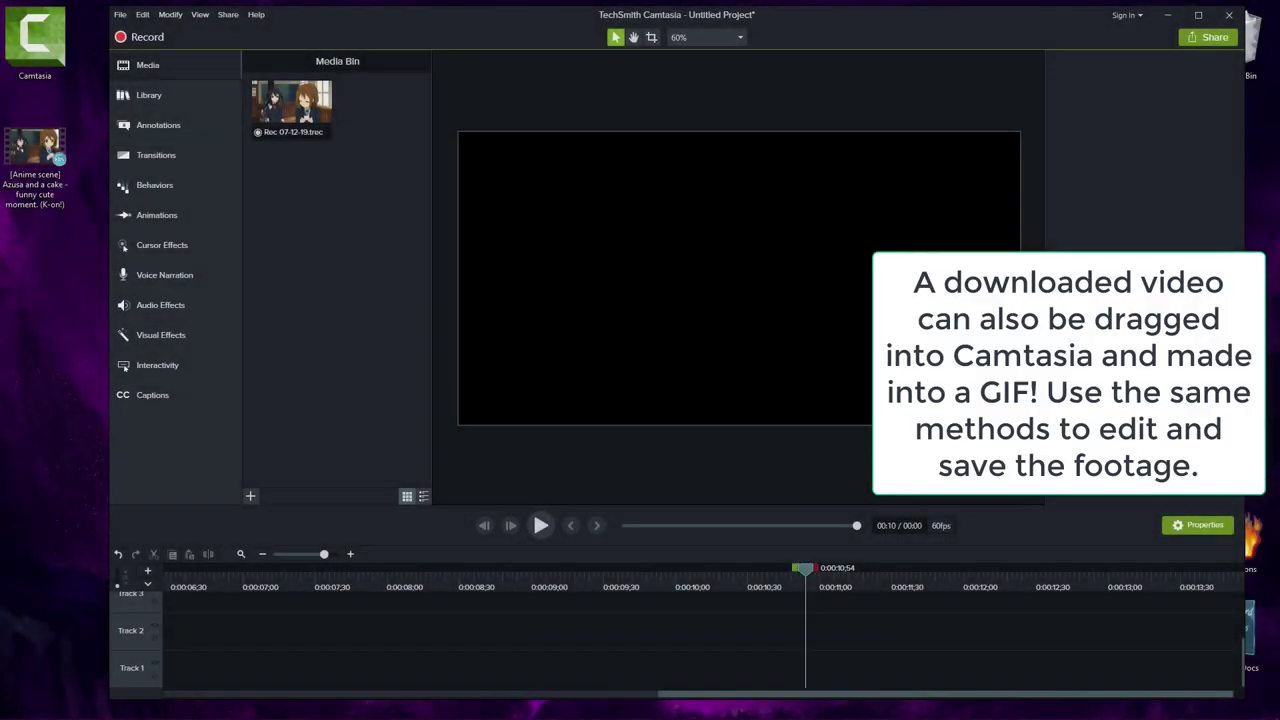
Back in Camtasia, import the downloaded anime scene video from the desktop and place it at the start of Track 1
{"action": "left_click_drag", "start_coordinate": [36, 160], "coordinate": [353, 245]}
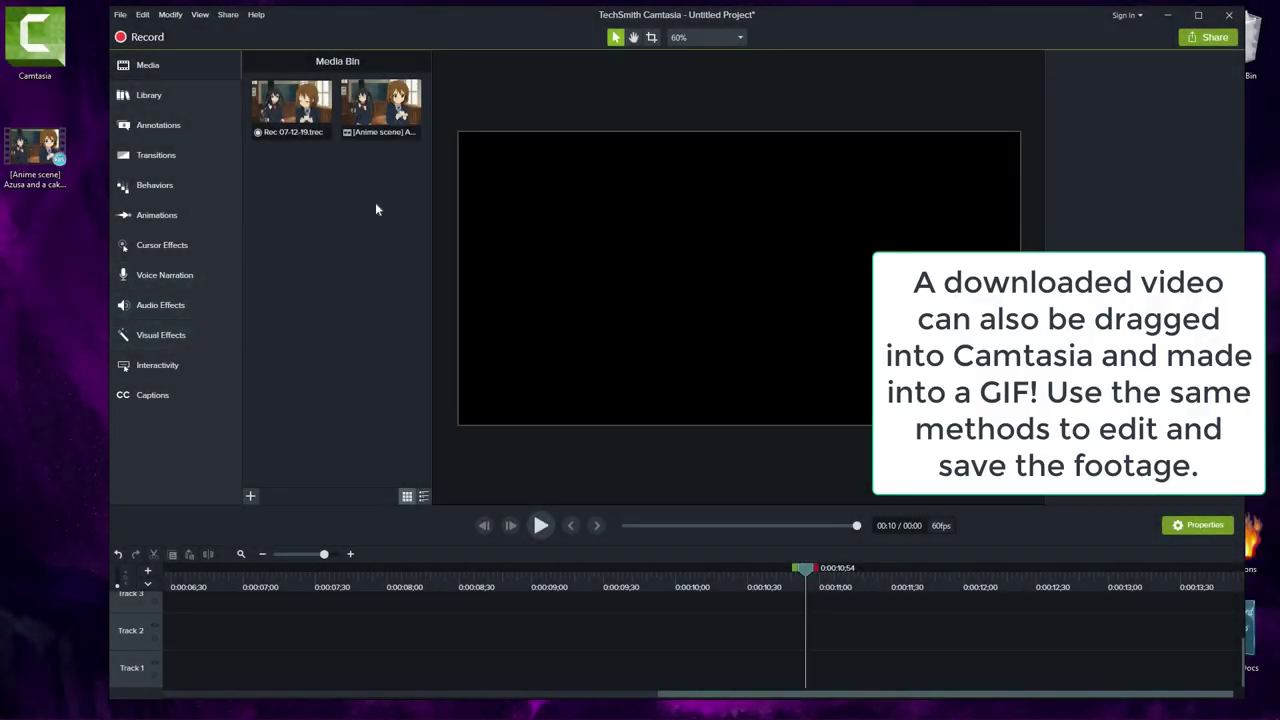
{"action": "left_click_drag", "start_coordinate": [414, 106], "coordinate": [157, 675]}
{"action": "left_click_drag", "start_coordinate": [323, 554], "coordinate": [305, 555]}
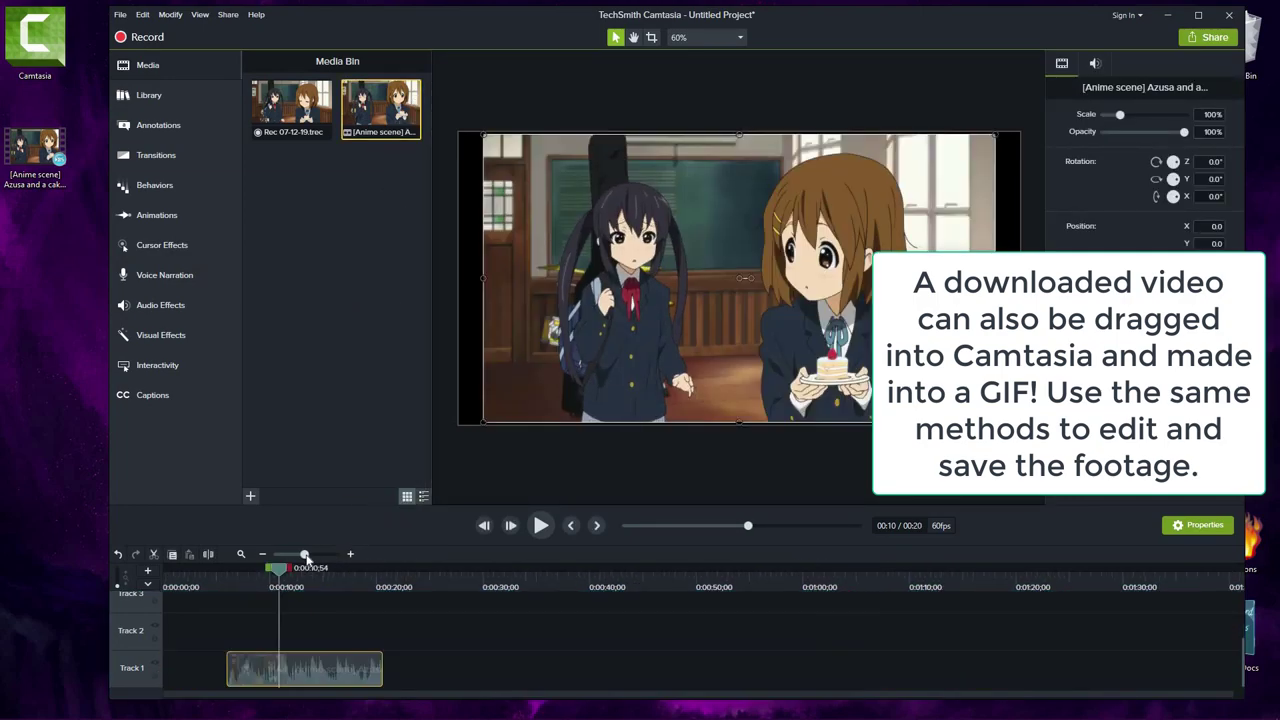
{"action": "left_click_drag", "start_coordinate": [316, 671], "coordinate": [172, 670]}
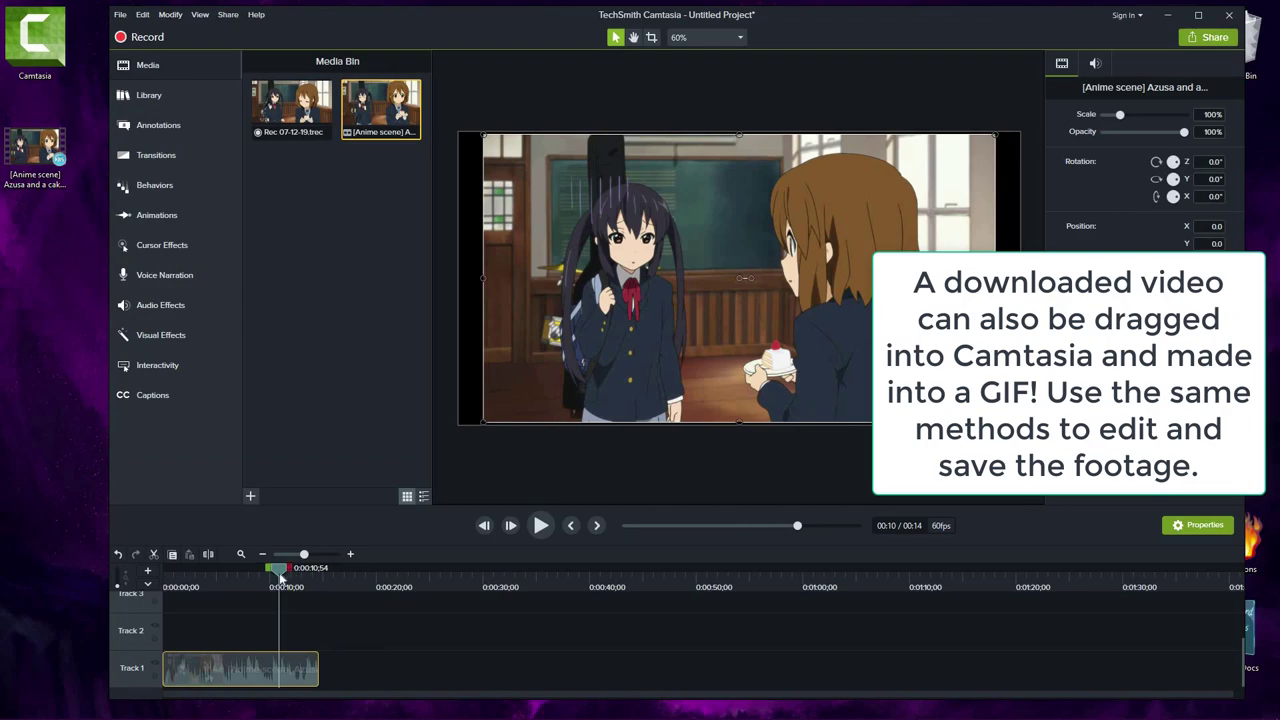
Position the playhead at 0:00:10;06 within the imported clip on the timeline
{"action": "left_click", "coordinate": [315, 555]}
{"action": "left_click_drag", "start_coordinate": [588, 580], "coordinate": [572, 582]}
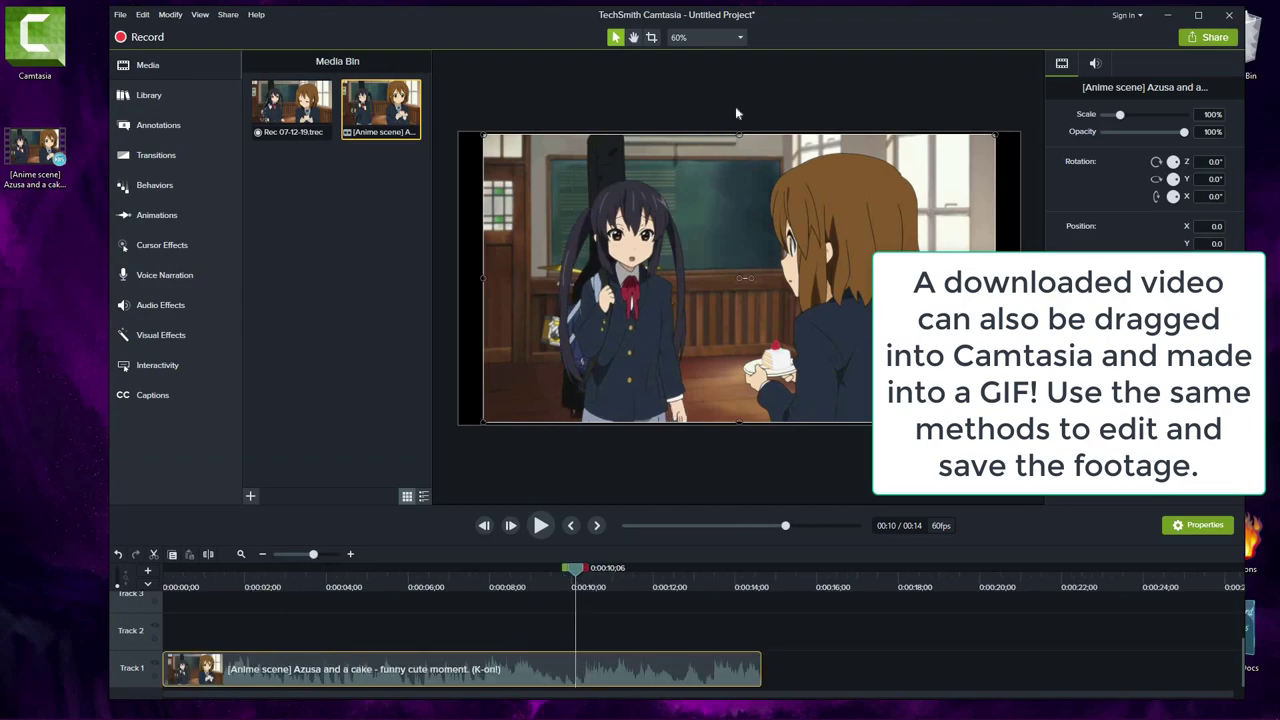
Set the project's canvas dimensions to Fit To Visible in the project settings and apply the change
{"action": "left_click", "coordinate": [695, 38]}
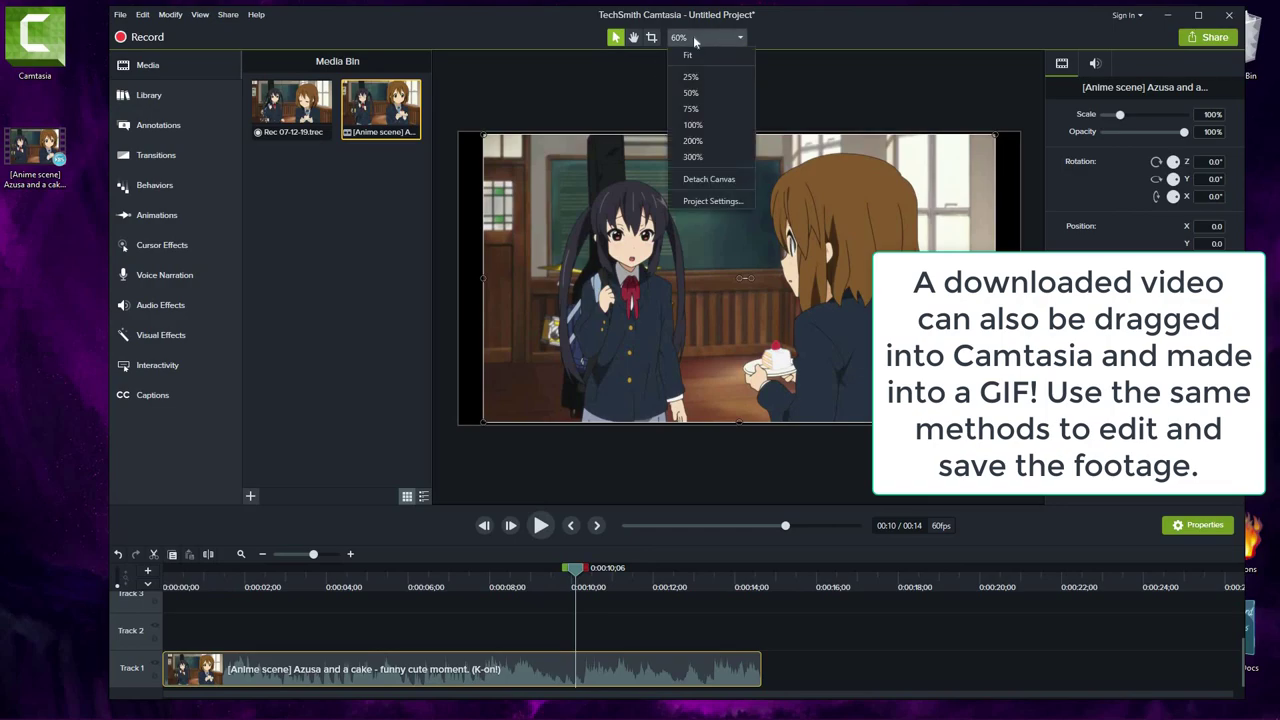
{"action": "left_click", "coordinate": [713, 200]}
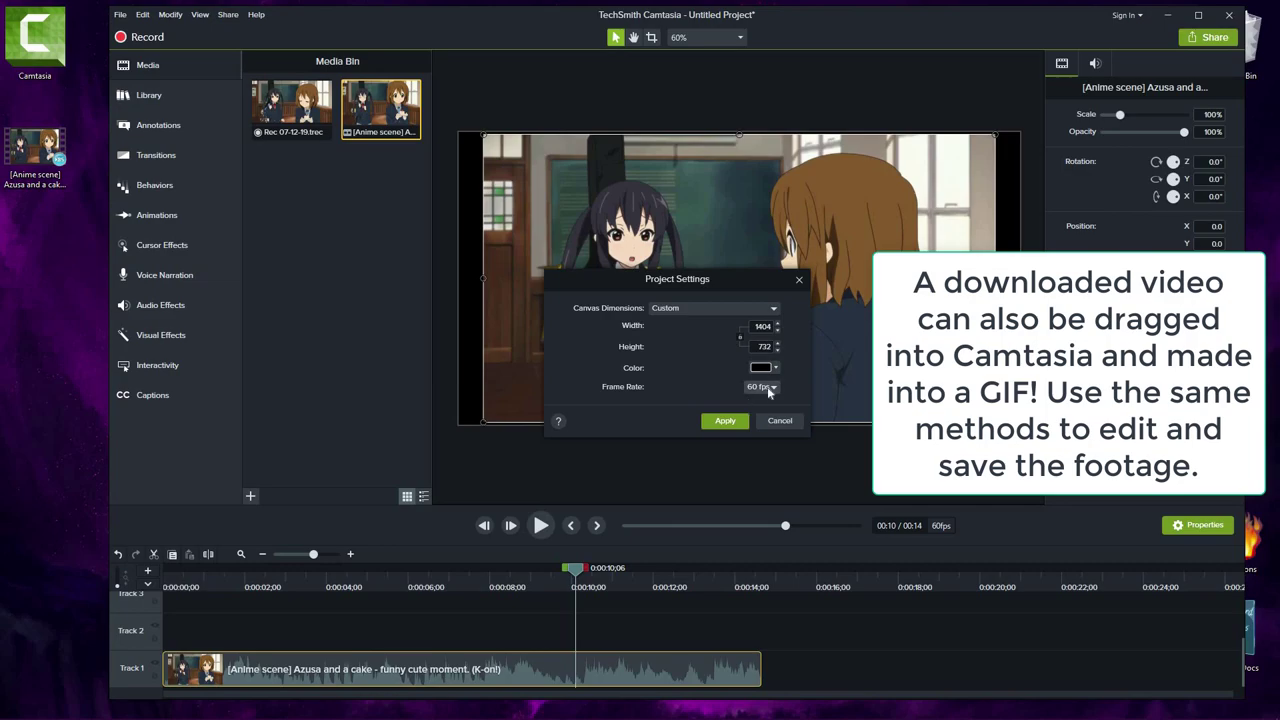
{"action": "left_click", "coordinate": [772, 308]}
{"action": "left_click", "coordinate": [683, 457]}
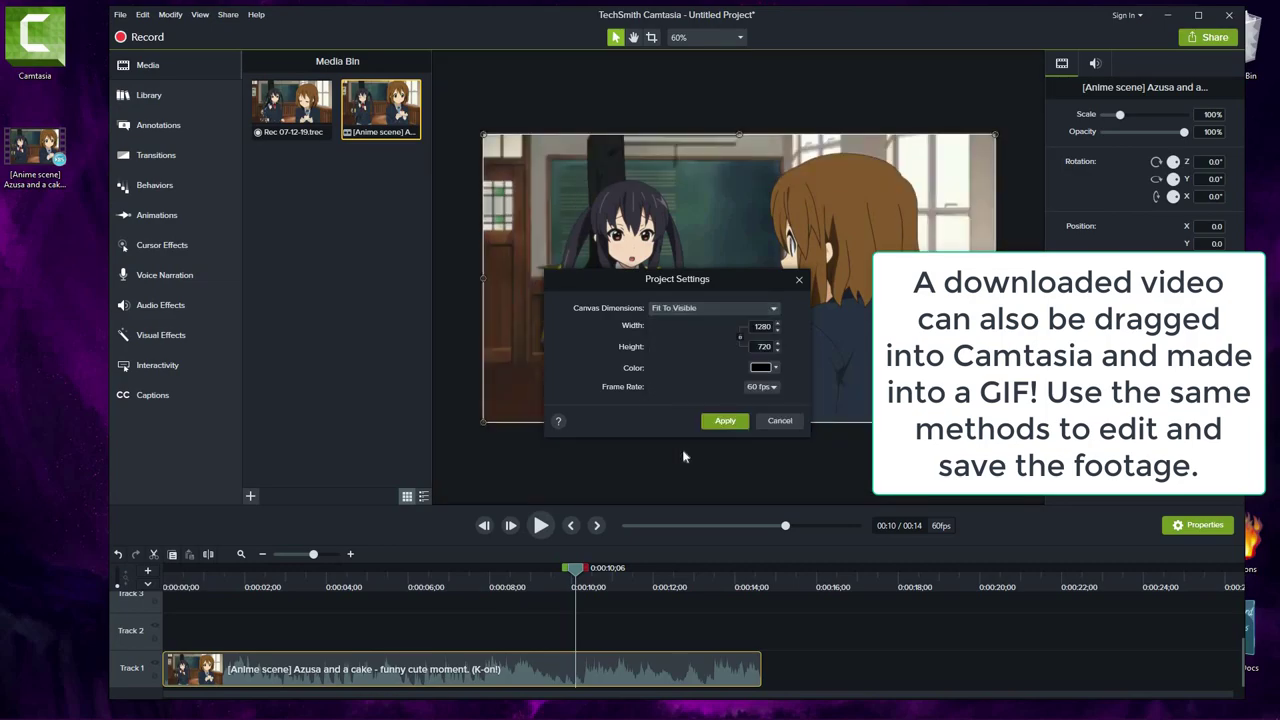
{"action": "left_click", "coordinate": [724, 421]}
Trim the clip to the footage from about 7 seconds to 0:00:13;58 and move it to the start of Track 1
{"action": "left_click_drag", "start_coordinate": [576, 570], "coordinate": [735, 587]}
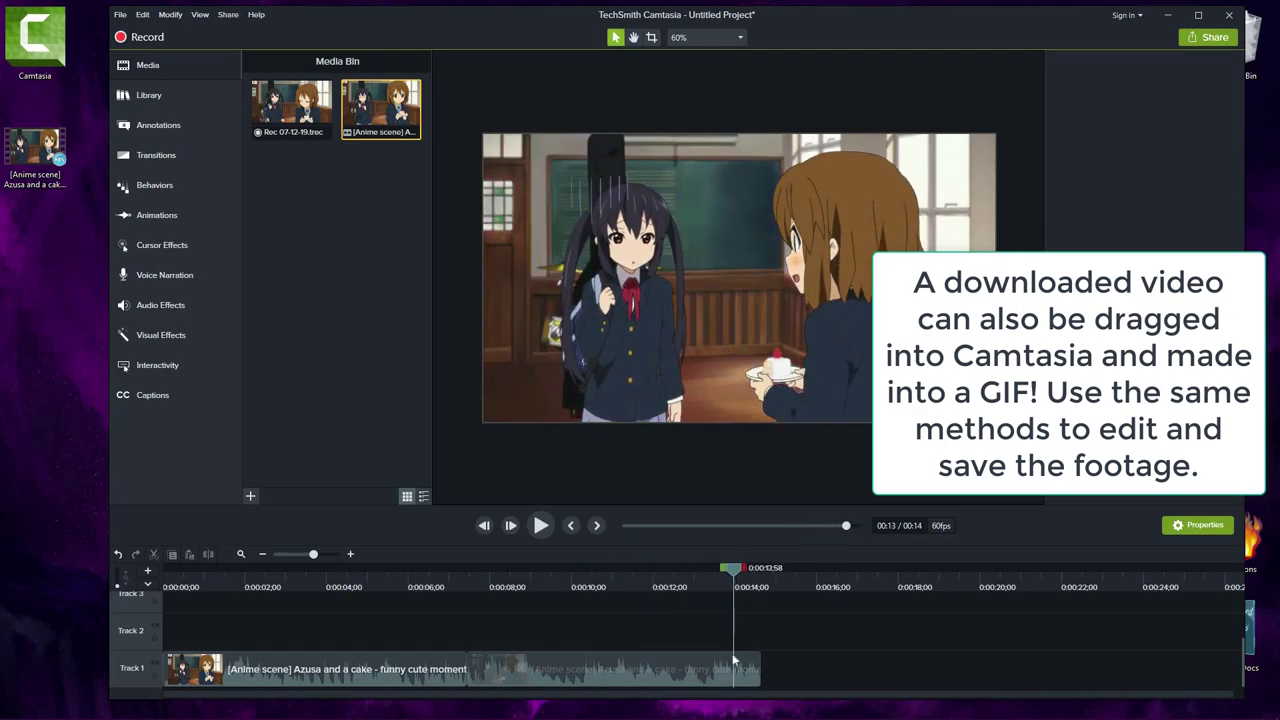
{"action": "left_click", "coordinate": [686, 668]}
{"action": "key", "text": "Delete"}
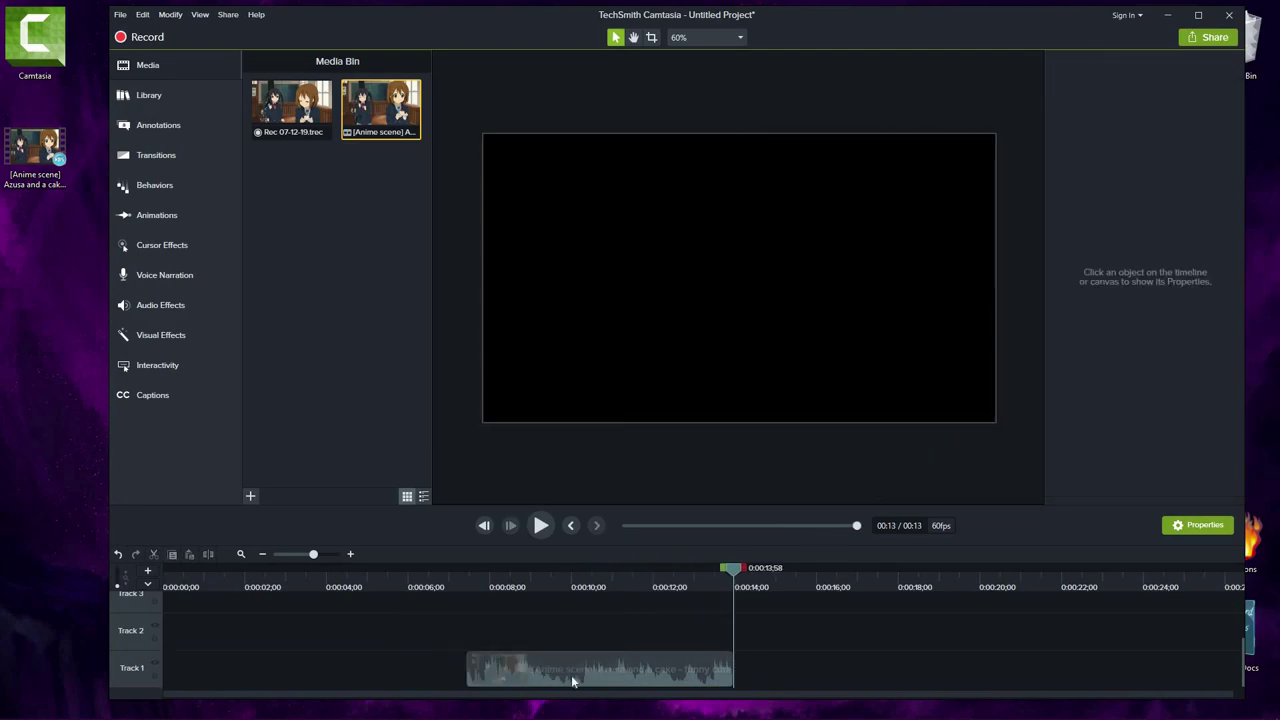
{"action": "left_click_drag", "start_coordinate": [562, 681], "coordinate": [258, 672]}
Set up a local-file production with custom settings as a GIF animation, entering 600 for the custom video size with aspect ratio maintained
{"action": "left_click", "coordinate": [1210, 37]}
{"action": "left_click", "coordinate": [1216, 64]}
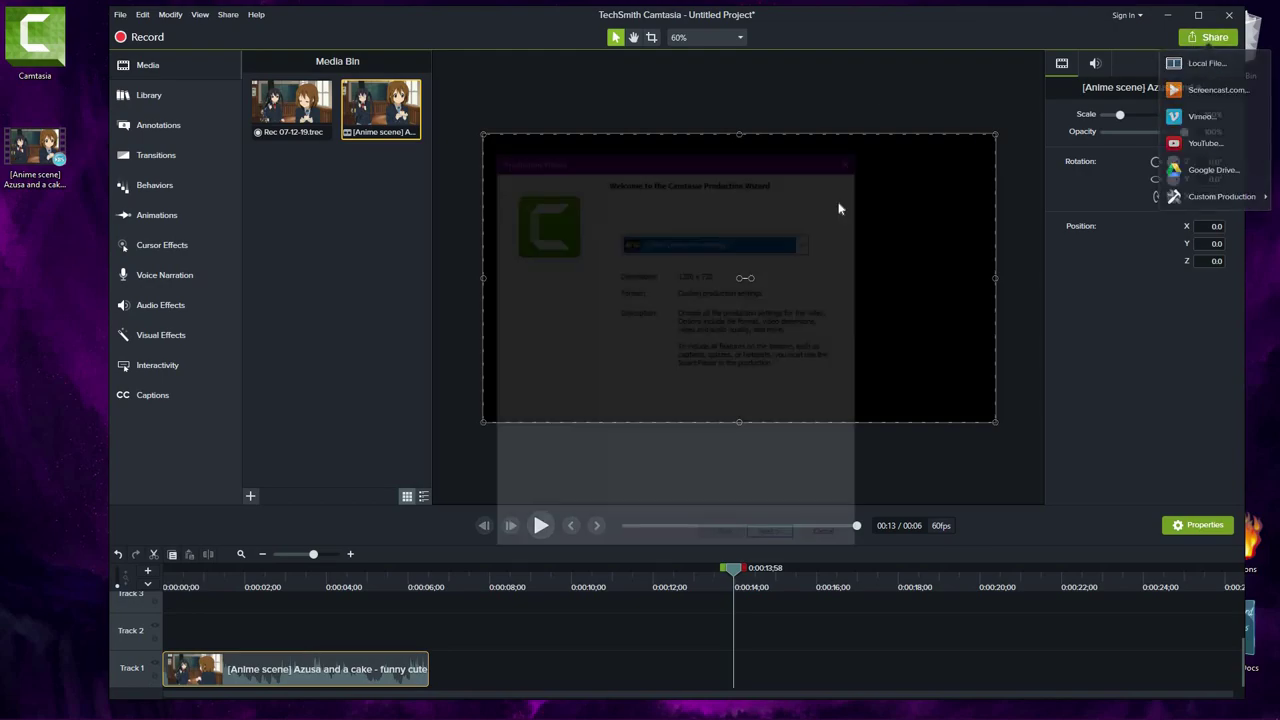
{"action": "left_click", "coordinate": [773, 540]}
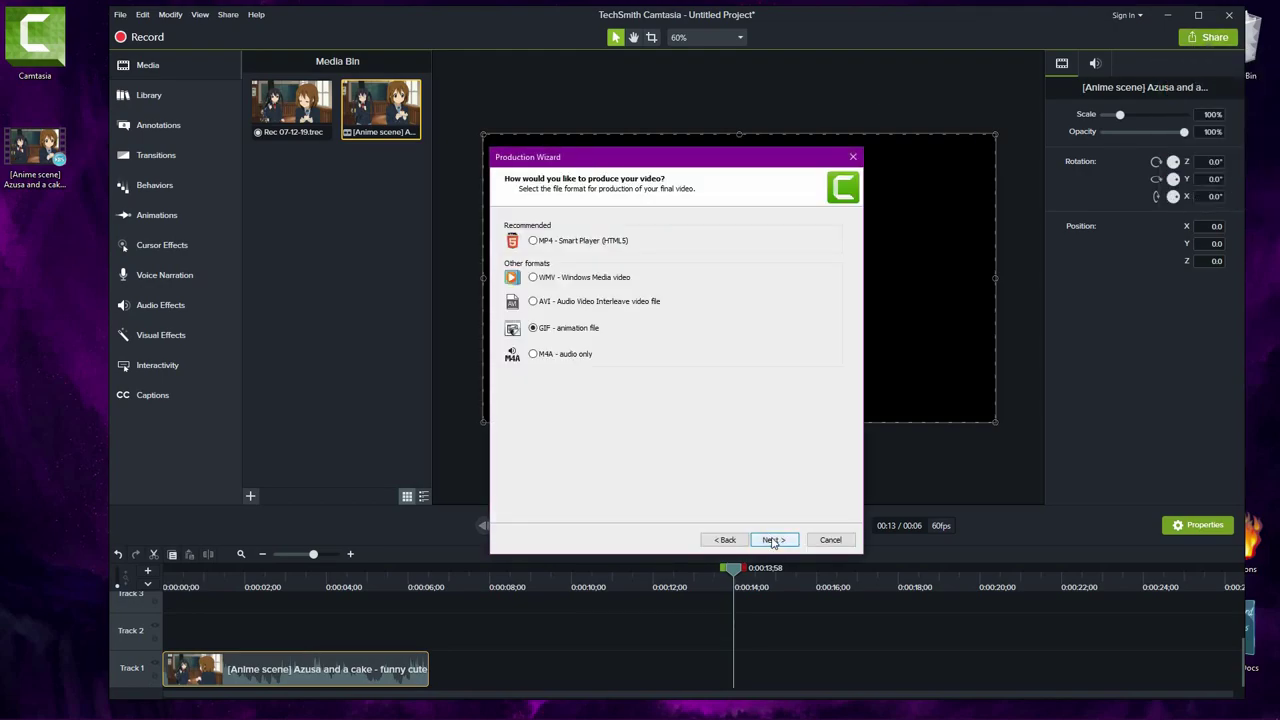
{"action": "left_click", "coordinate": [773, 540]}
{"action": "left_click", "coordinate": [773, 540]}
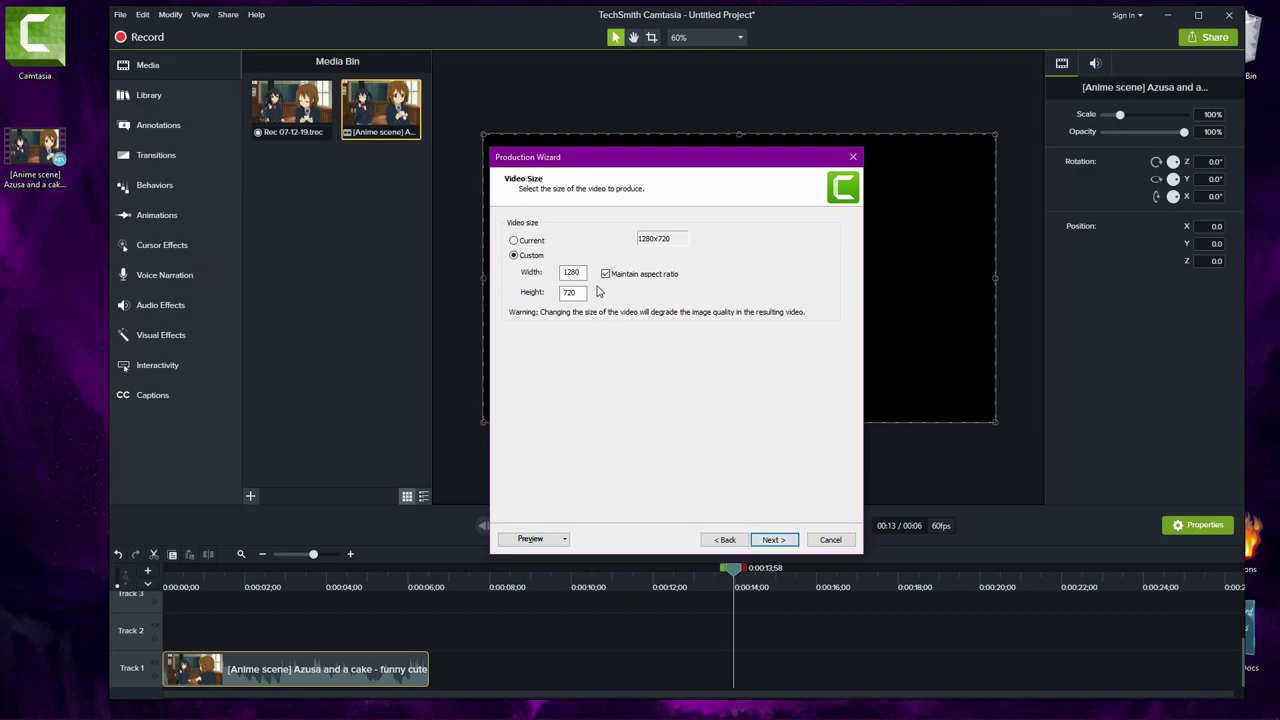
{"action": "type", "text": "600"}
{"action": "left_click", "coordinate": [786, 543]}
{"action": "left_click", "coordinate": [786, 541]}
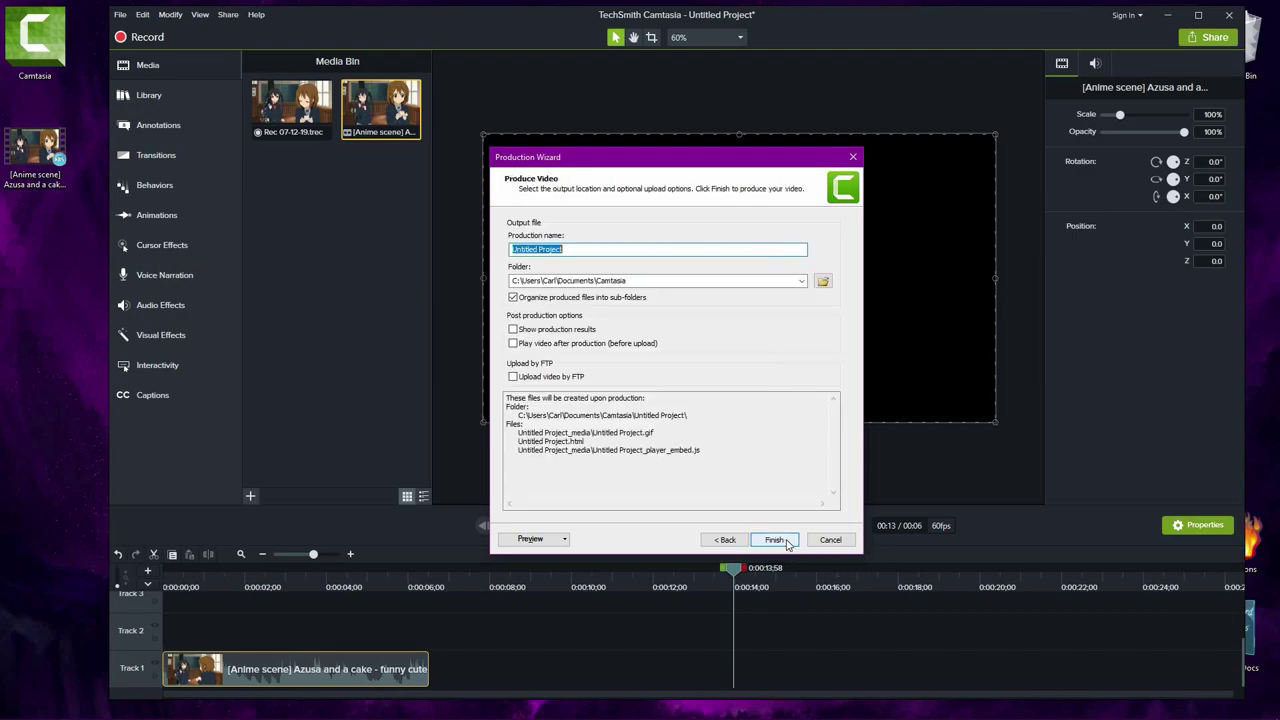
Name the production "kon gif 2", produce it in the Camtasia documents folder, and close the File Explorer window
{"action": "type", "text": "kon gif 2"}
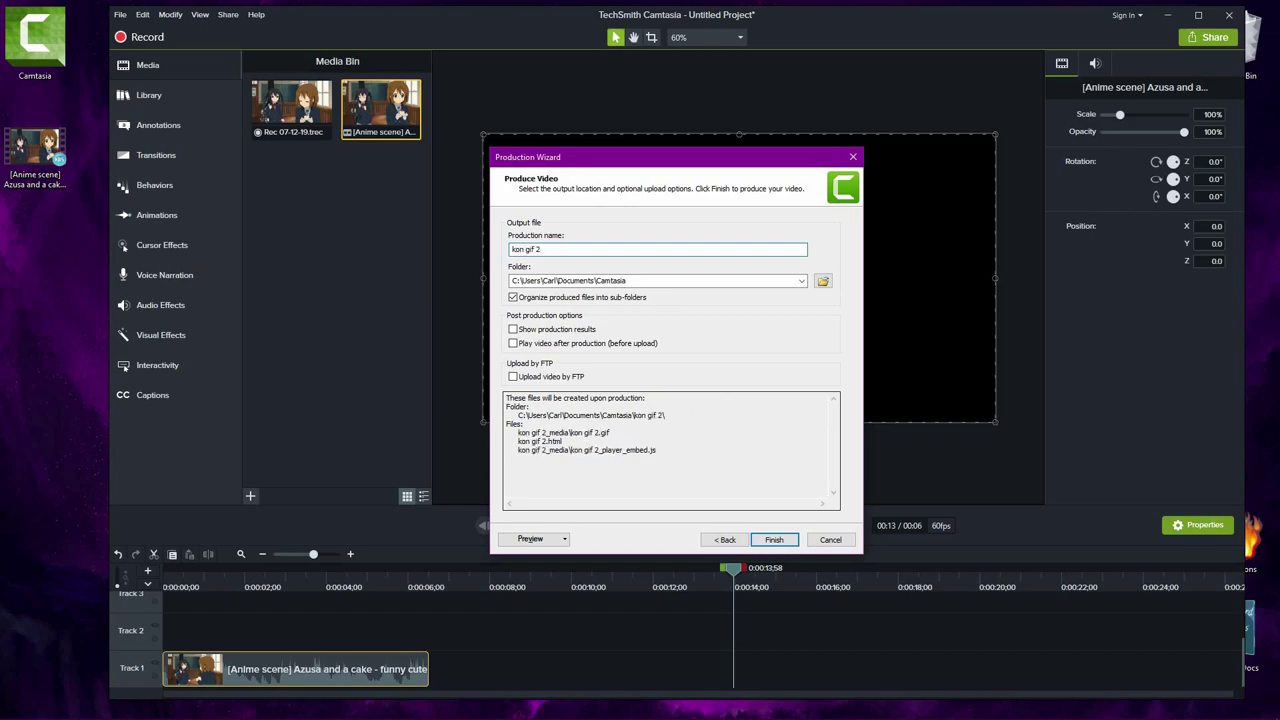
{"action": "key", "text": "Return"}
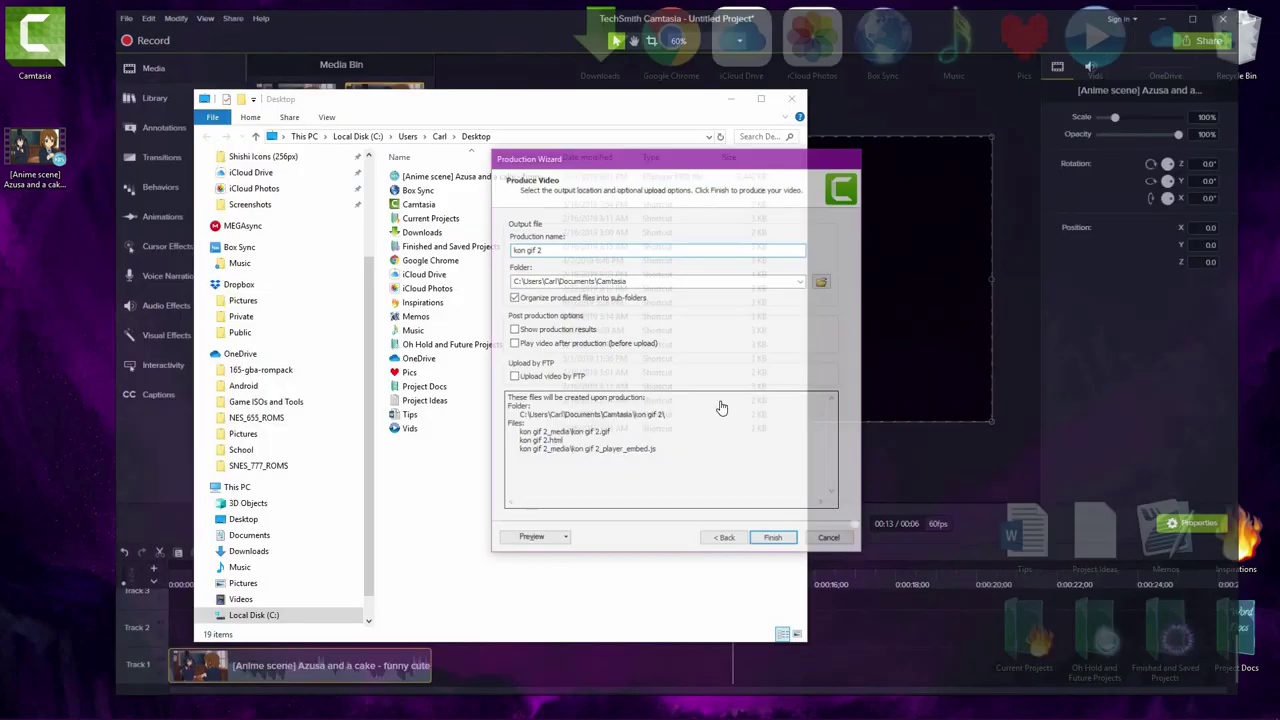
{"action": "left_click", "coordinate": [791, 99]}
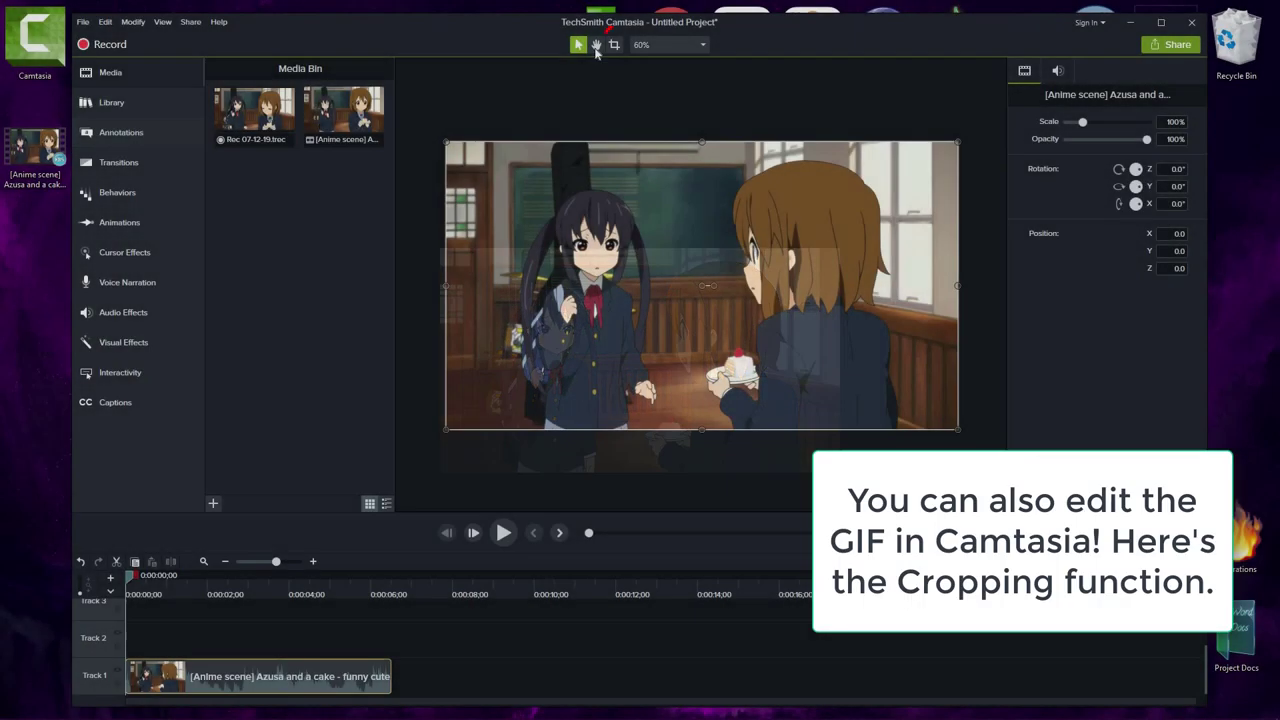
Try cropping the clip on the canvas from its upper-left corner, and return to the selection tool
{"action": "left_click", "coordinate": [615, 45]}
{"action": "left_click", "coordinate": [615, 45]}
{"action": "mouse_move", "coordinate": [443, 141]}
{"action": "left_mouse_down"}
{"action": "mouse_move", "coordinate": [485, 172]}
{"action": "mouse_move", "coordinate": [570, 196]}
{"action": "mouse_move", "coordinate": [664, 158]}
{"action": "mouse_move", "coordinate": [445, 141]}
{"action": "left_mouse_up"}
{"action": "left_click", "coordinate": [577, 45]}
Try a custom canvas size of 1162 by 720 in the project settings, and cancel the change
{"action": "left_click", "coordinate": [665, 44]}
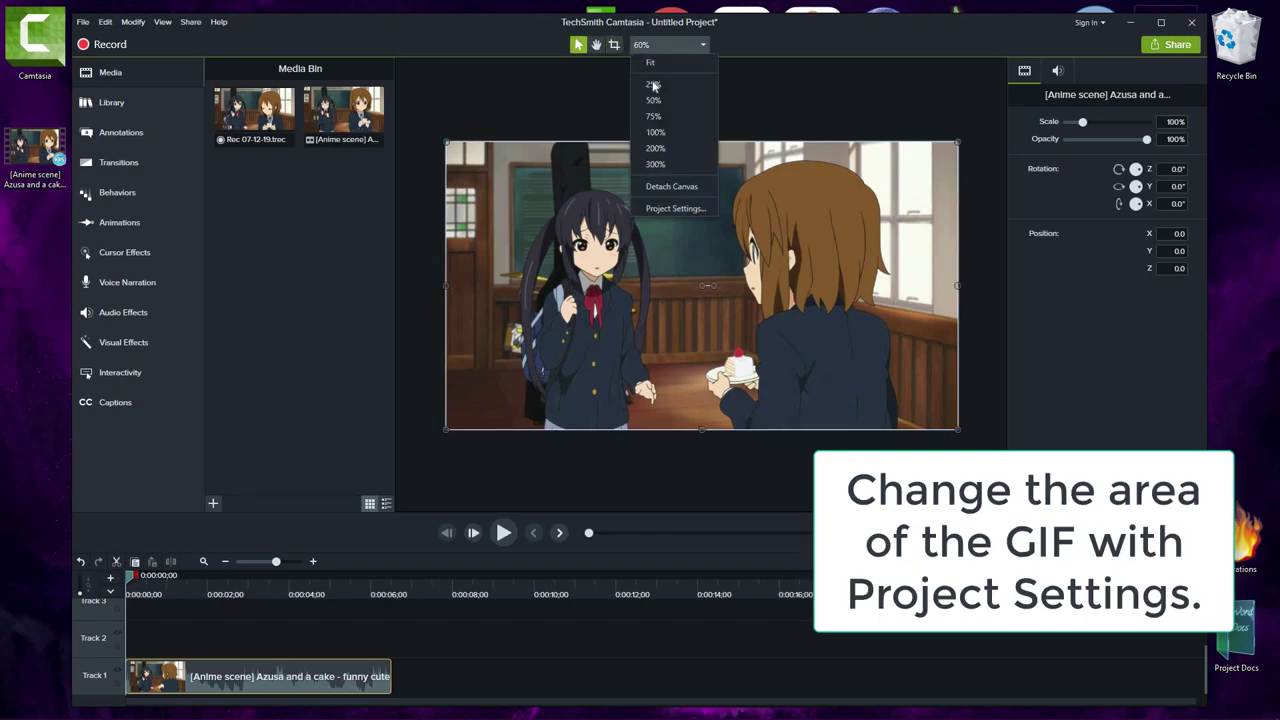
{"action": "left_click", "coordinate": [667, 207]}
{"action": "left_click_drag", "start_coordinate": [713, 286], "coordinate": [750, 436]}
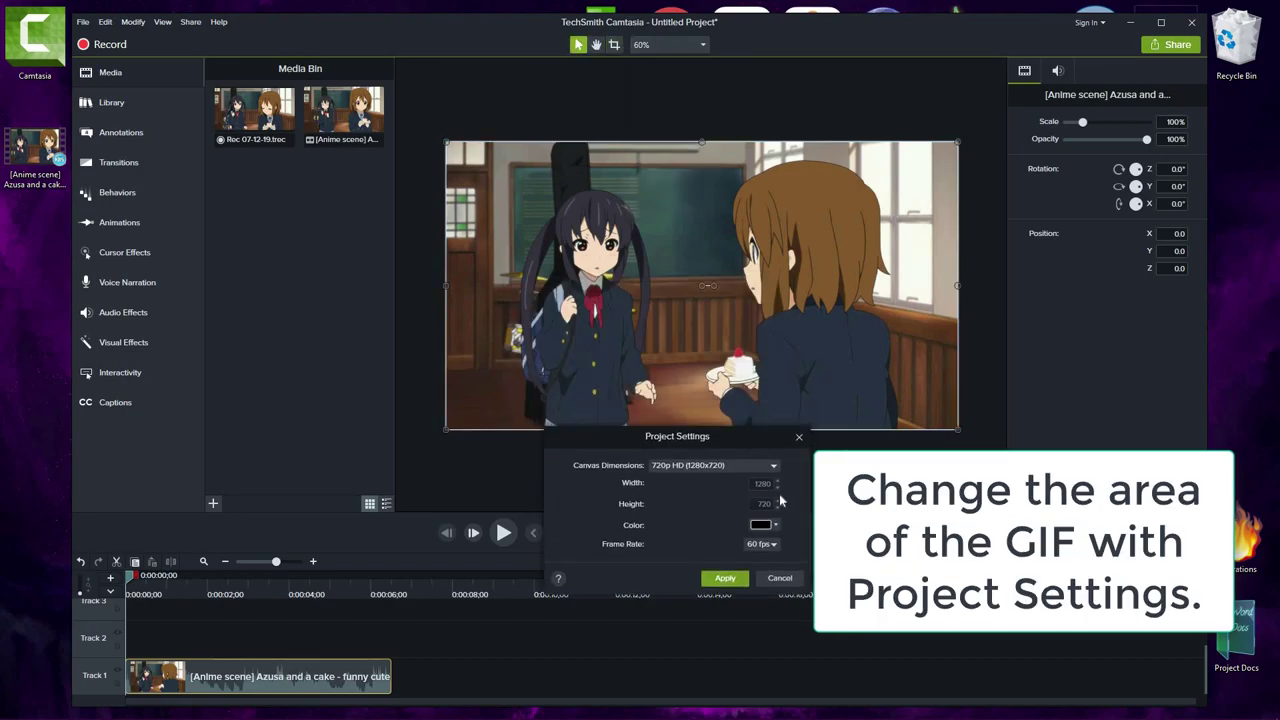
{"action": "left_click", "coordinate": [700, 466]}
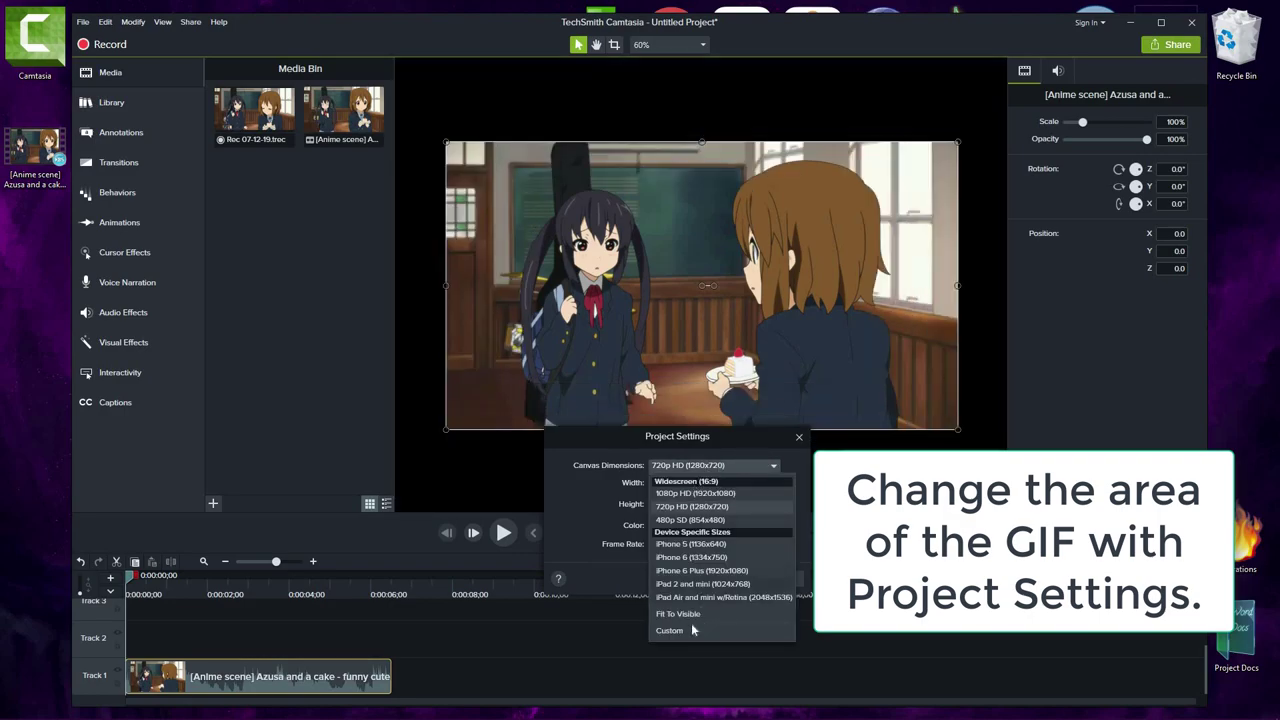
{"action": "left_click", "coordinate": [687, 631]}
{"action": "left_click_drag", "start_coordinate": [777, 491], "coordinate": [778, 491]}
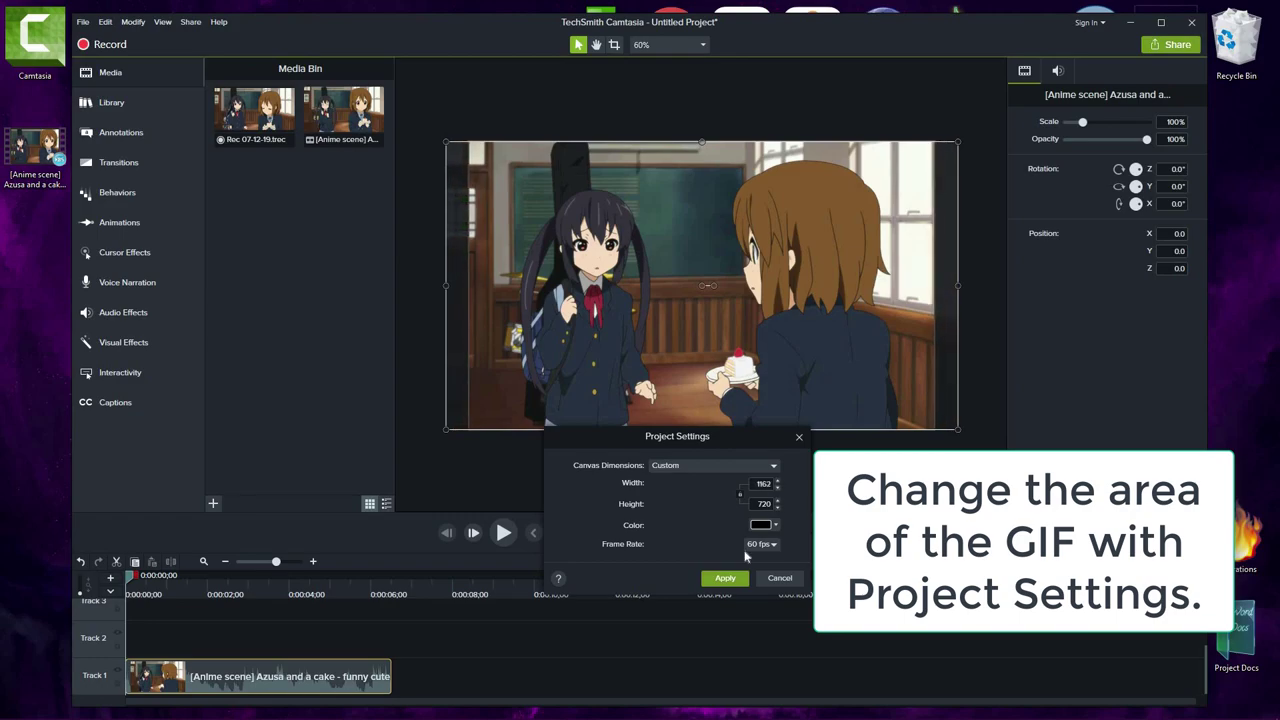
{"action": "left_click", "coordinate": [778, 578]}
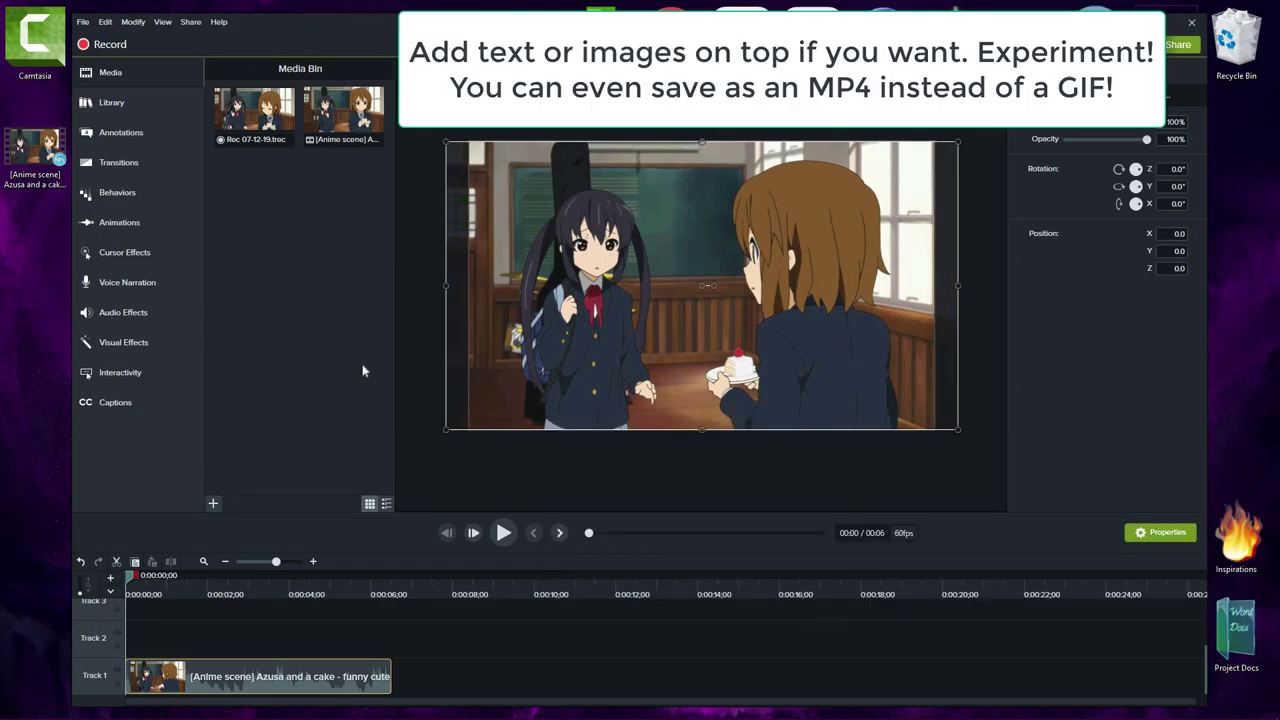
Place a plain text callout over the clip on the canvas and extend its duration to the clip's end
{"action": "left_click", "coordinate": [404, 332]}
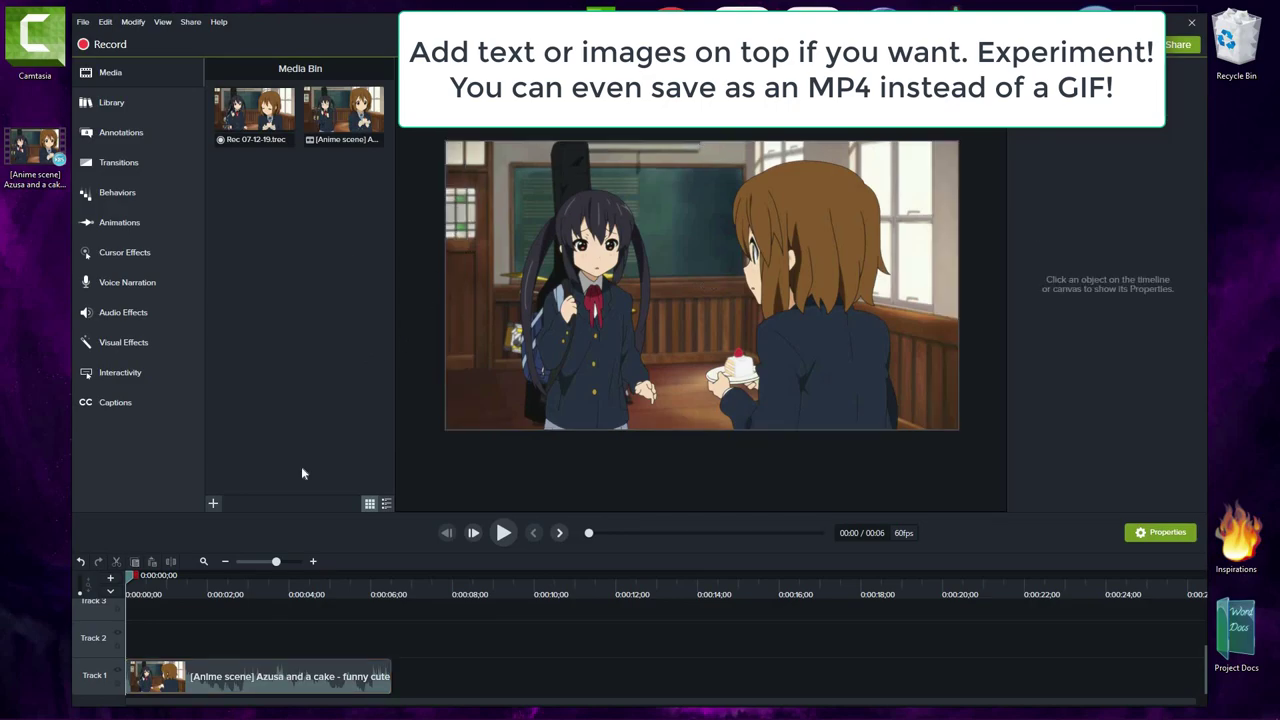
{"action": "left_click", "coordinate": [128, 134]}
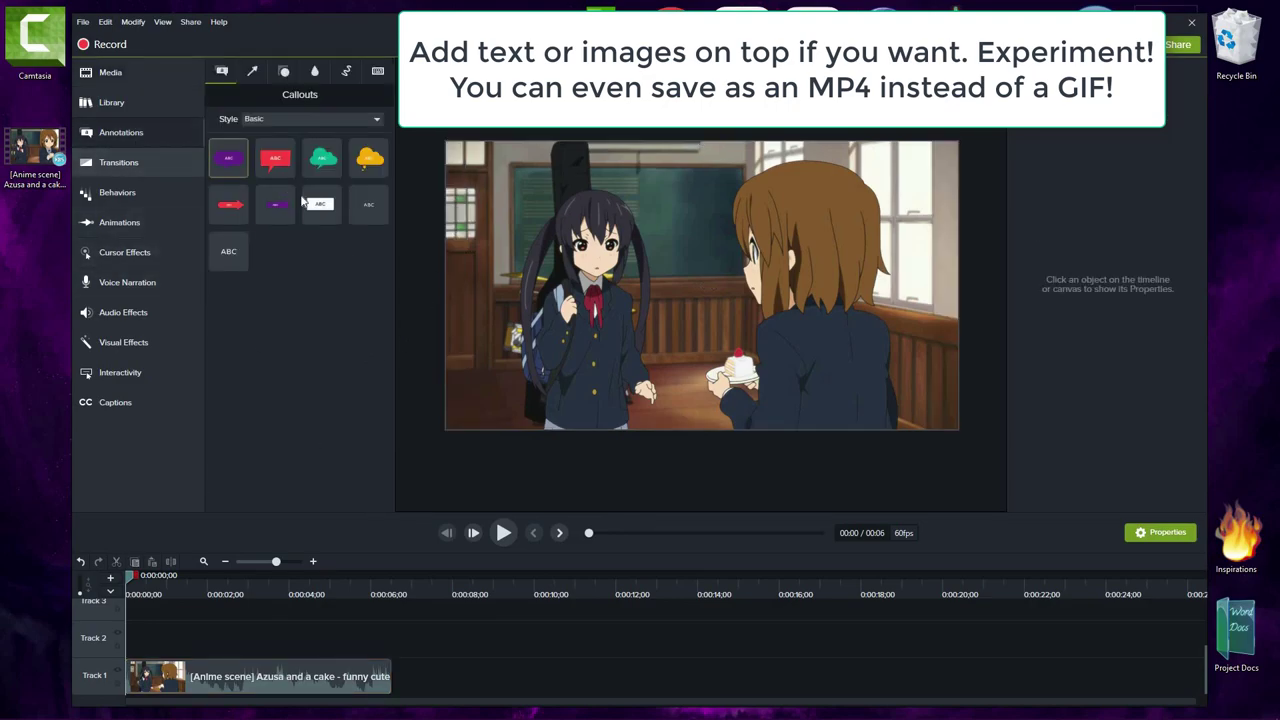
{"action": "left_click_drag", "start_coordinate": [240, 255], "coordinate": [597, 181]}
{"action": "left_click_drag", "start_coordinate": [325, 632], "coordinate": [390, 636]}
{"action": "left_click", "coordinate": [373, 607]}
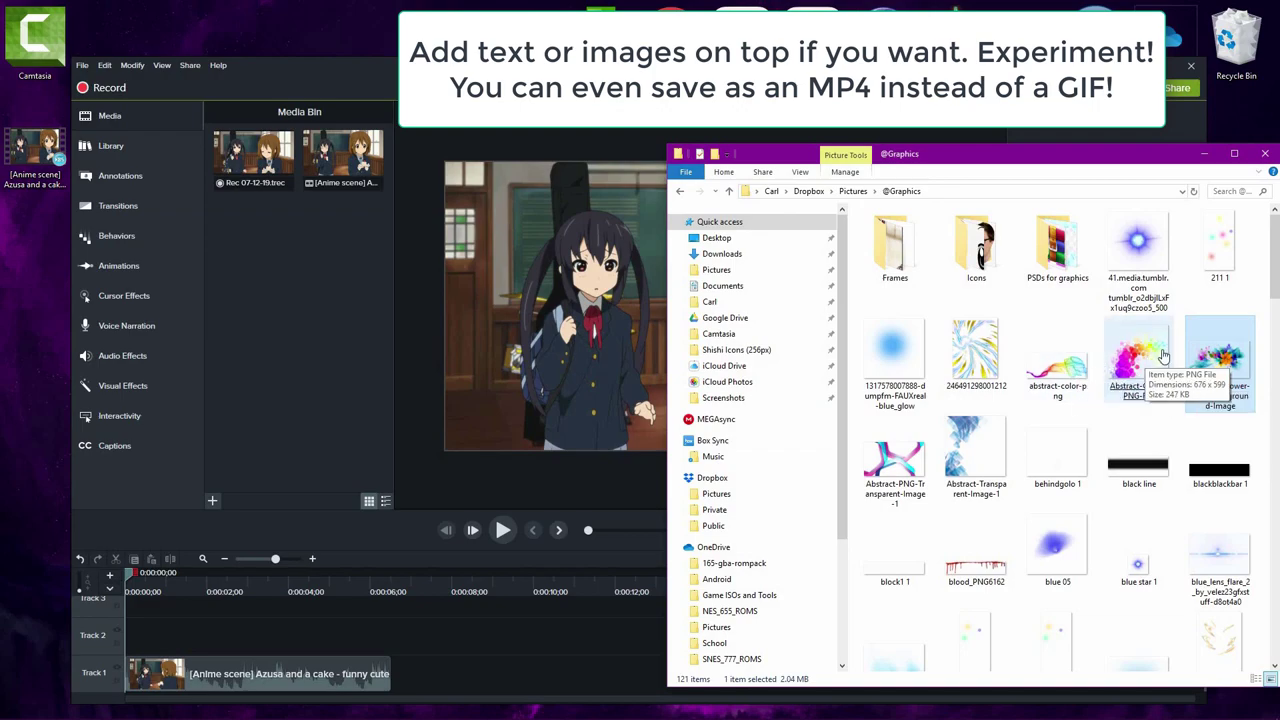
{"action": "left_click", "coordinate": [975, 352]}
{"action": "left_click_drag", "start_coordinate": [248, 258], "coordinate": [304, 311]}
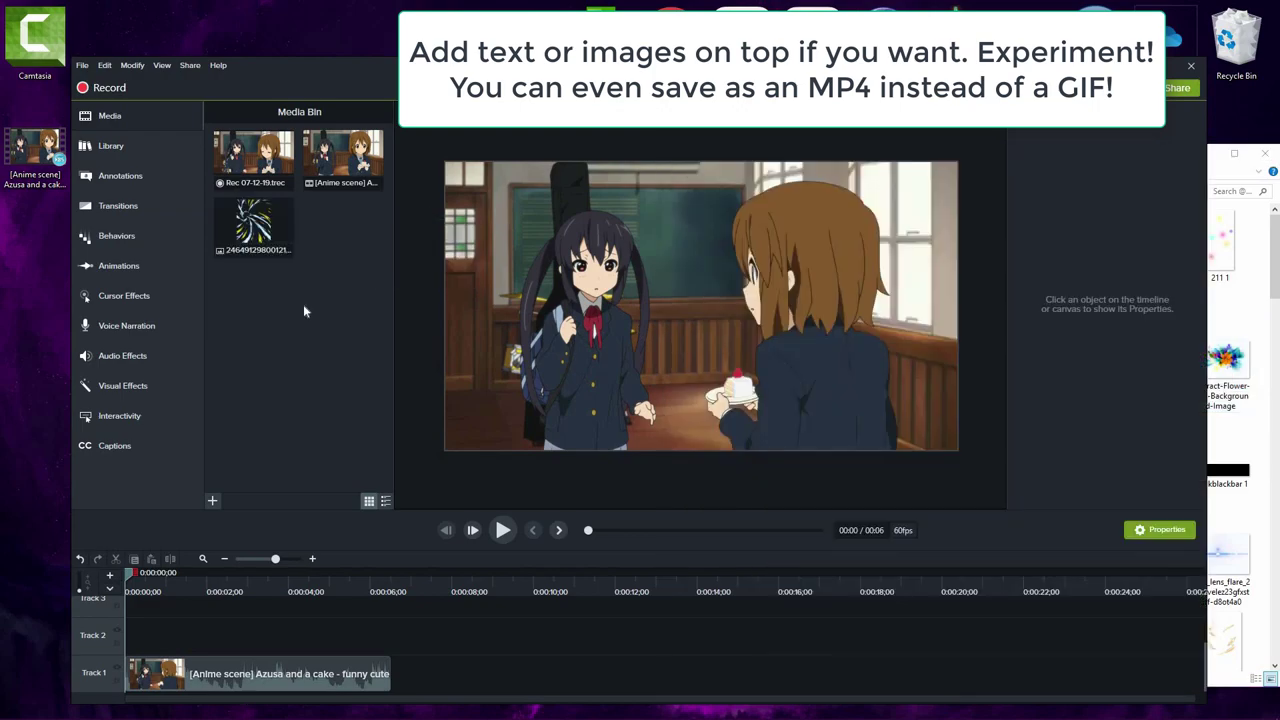
{"action": "left_click_drag", "start_coordinate": [285, 235], "coordinate": [556, 268]}
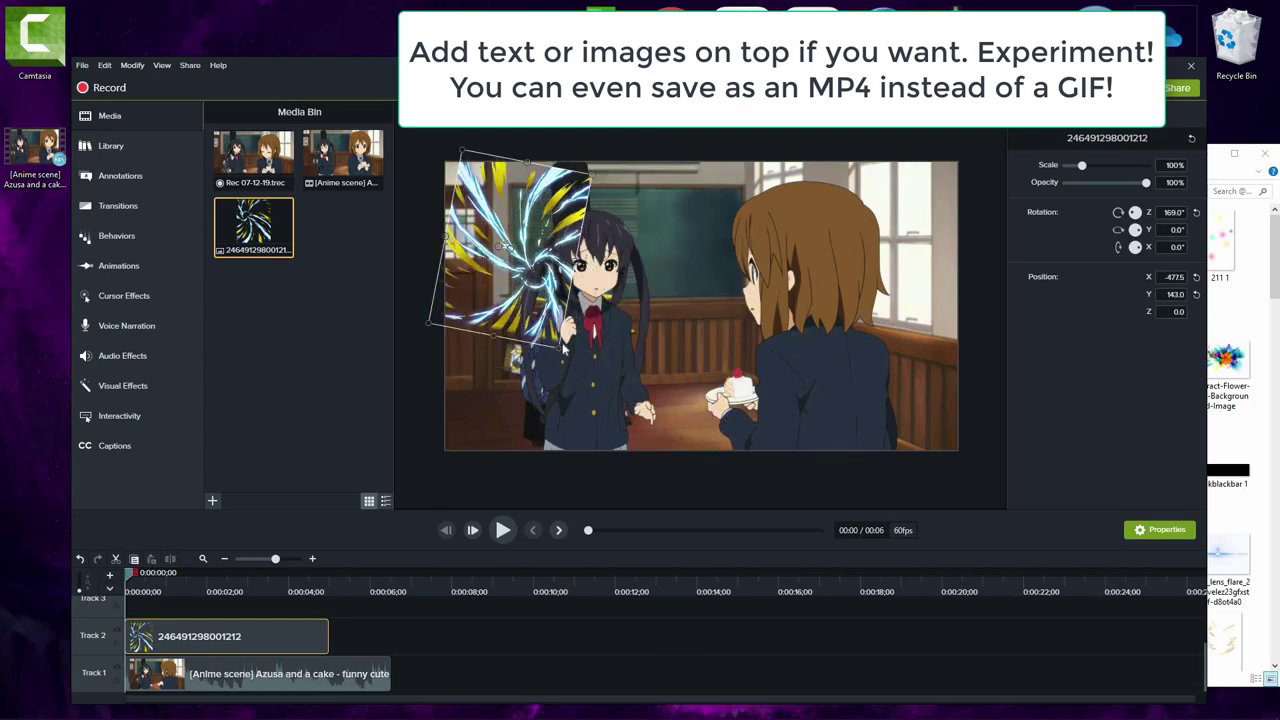
{"action": "left_click_drag", "start_coordinate": [556, 343], "coordinate": [765, 490]}
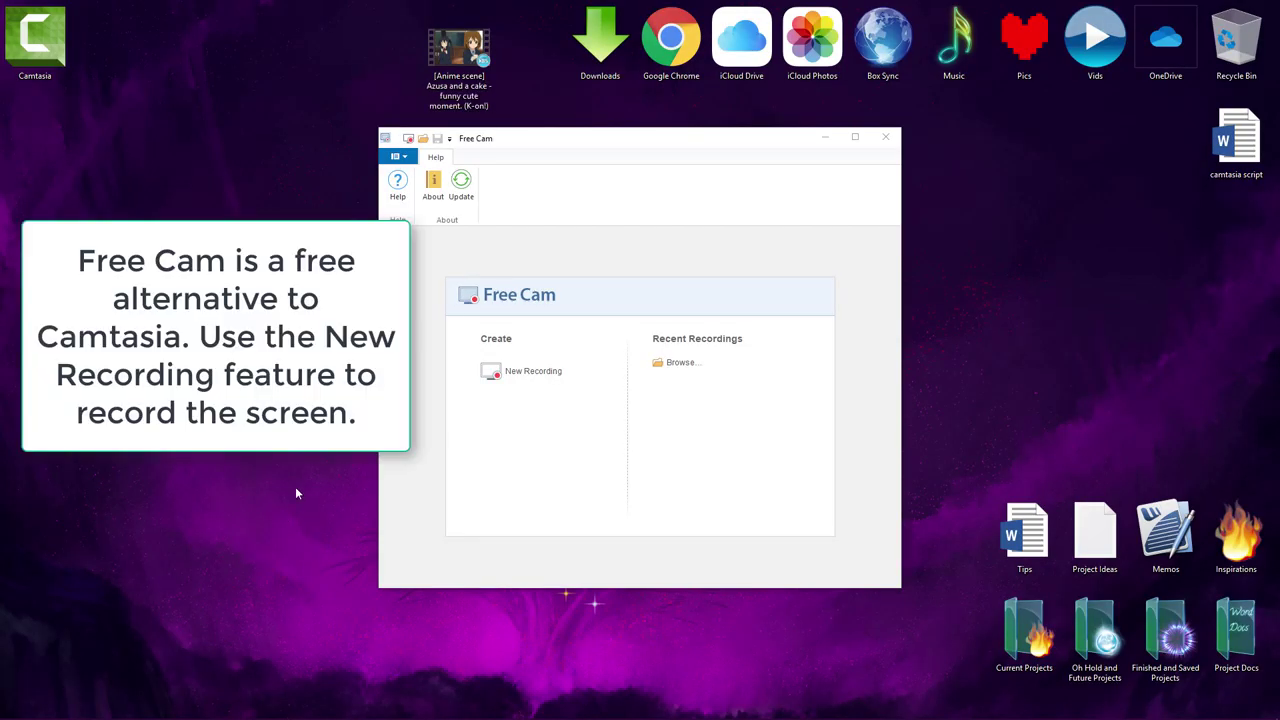
Start a new recording in Free Cam and cue the Panty and Stocking YouTube video at 0:20 in the browser
{"action": "left_click", "coordinate": [541, 373]}
{"action": "mouse_move", "coordinate": [233, 700]}
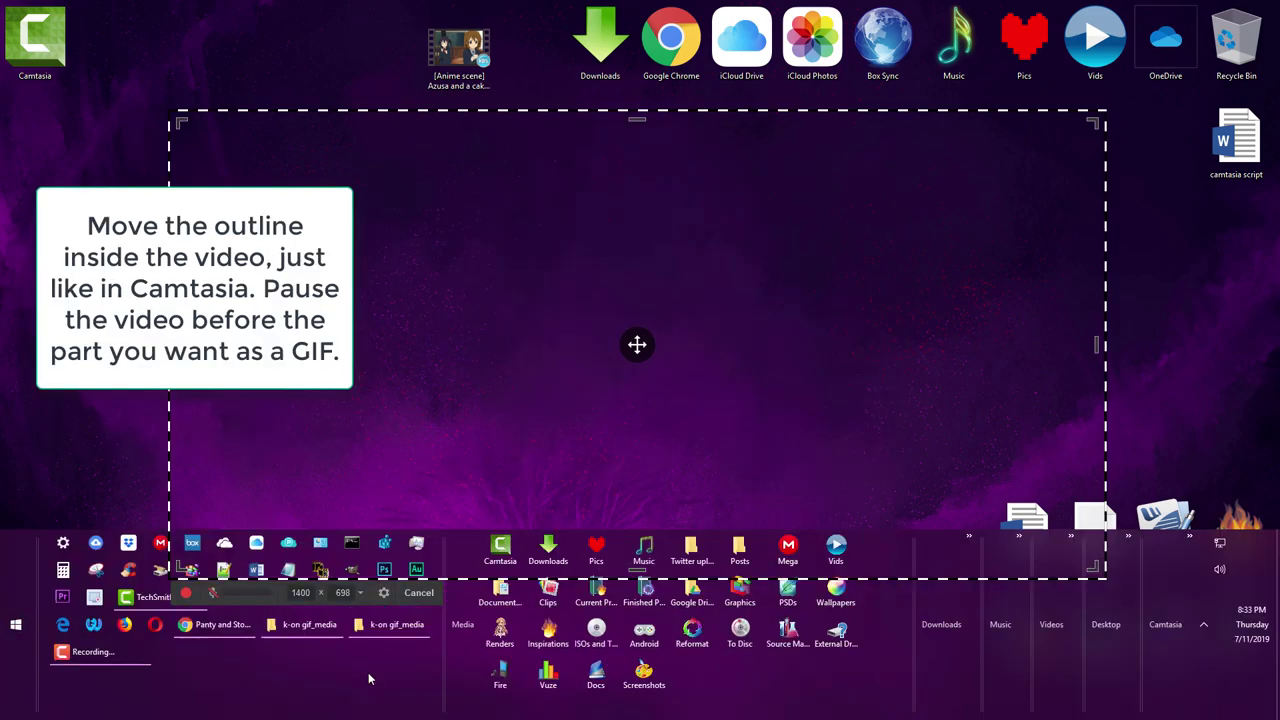
{"action": "left_click", "coordinate": [215, 624]}
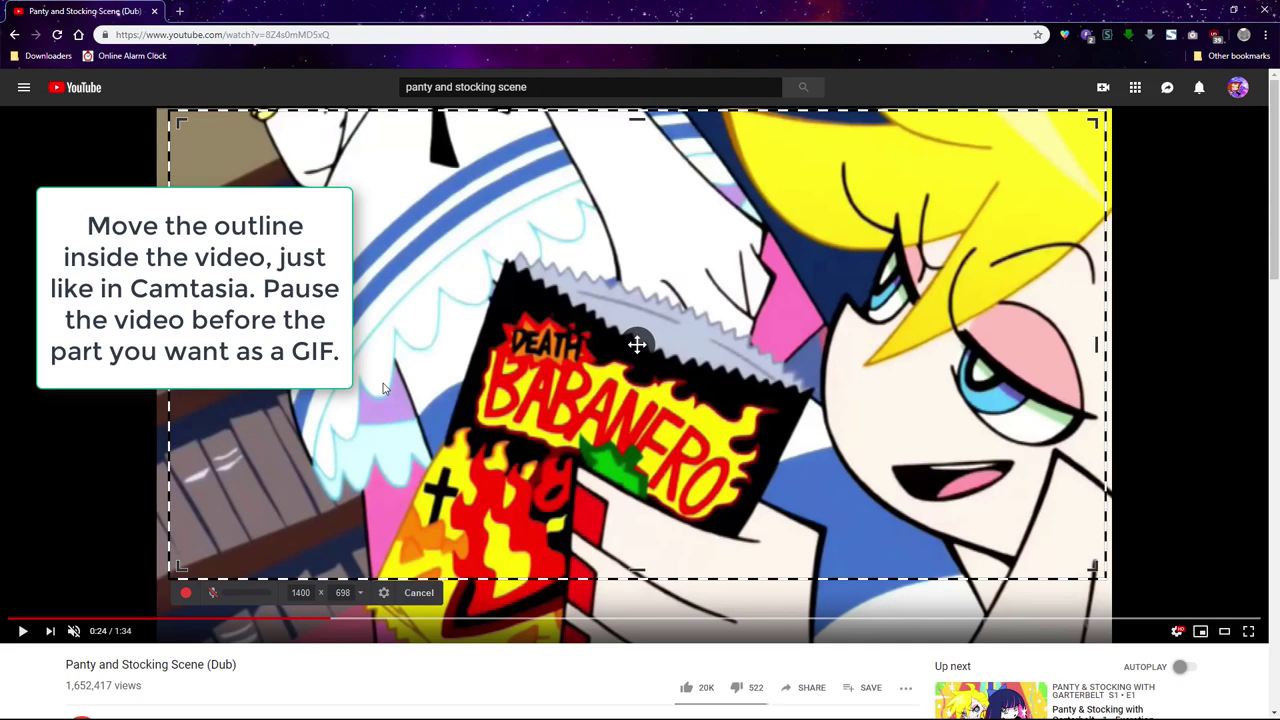
{"action": "left_click", "coordinate": [297, 622]}
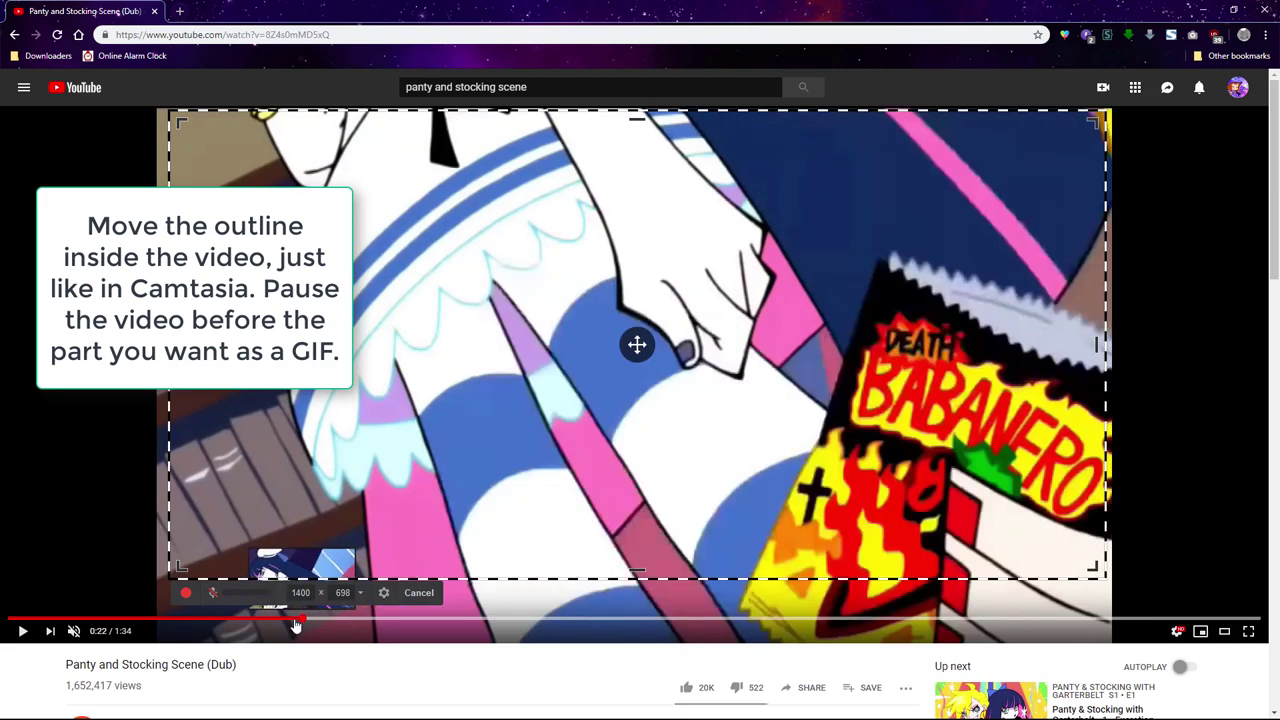
{"action": "left_click", "coordinate": [283, 622]}
Resize the recording outline to 1412 by 788 so that it frames the paused video
{"action": "left_click_drag", "start_coordinate": [631, 589], "coordinate": [626, 638]}
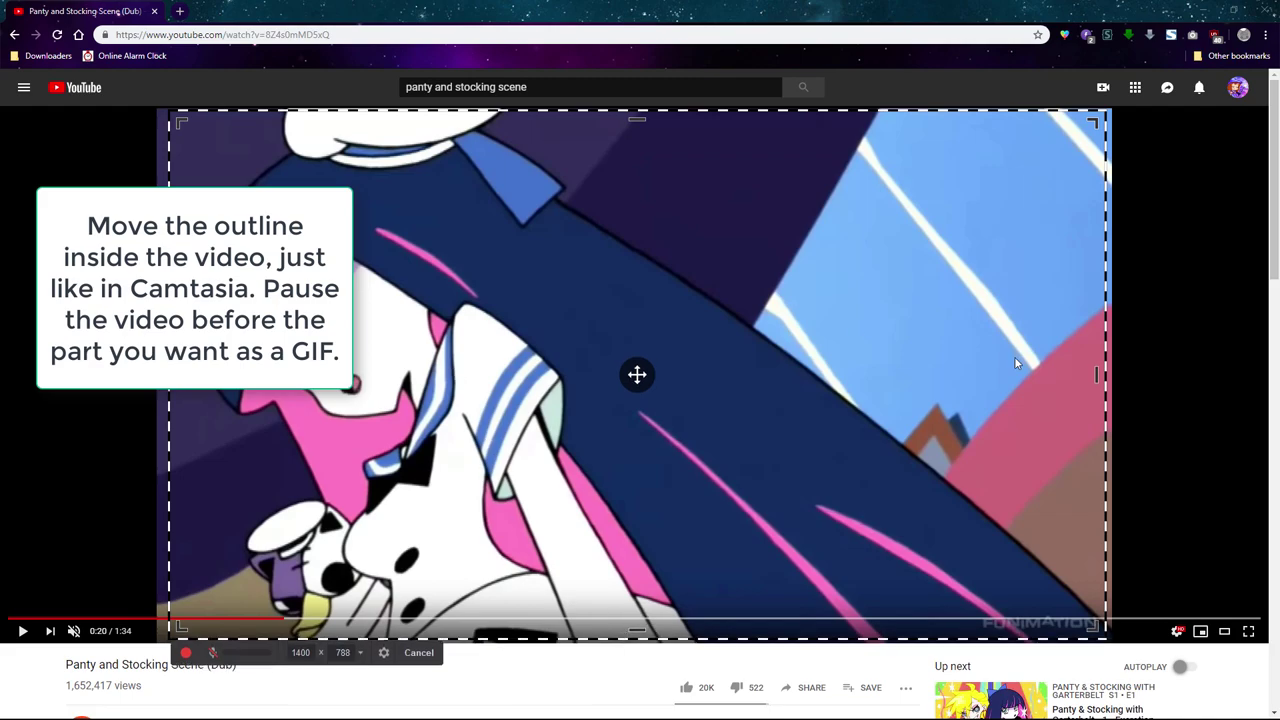
{"action": "left_click_drag", "start_coordinate": [1097, 375], "coordinate": [1098, 375]}
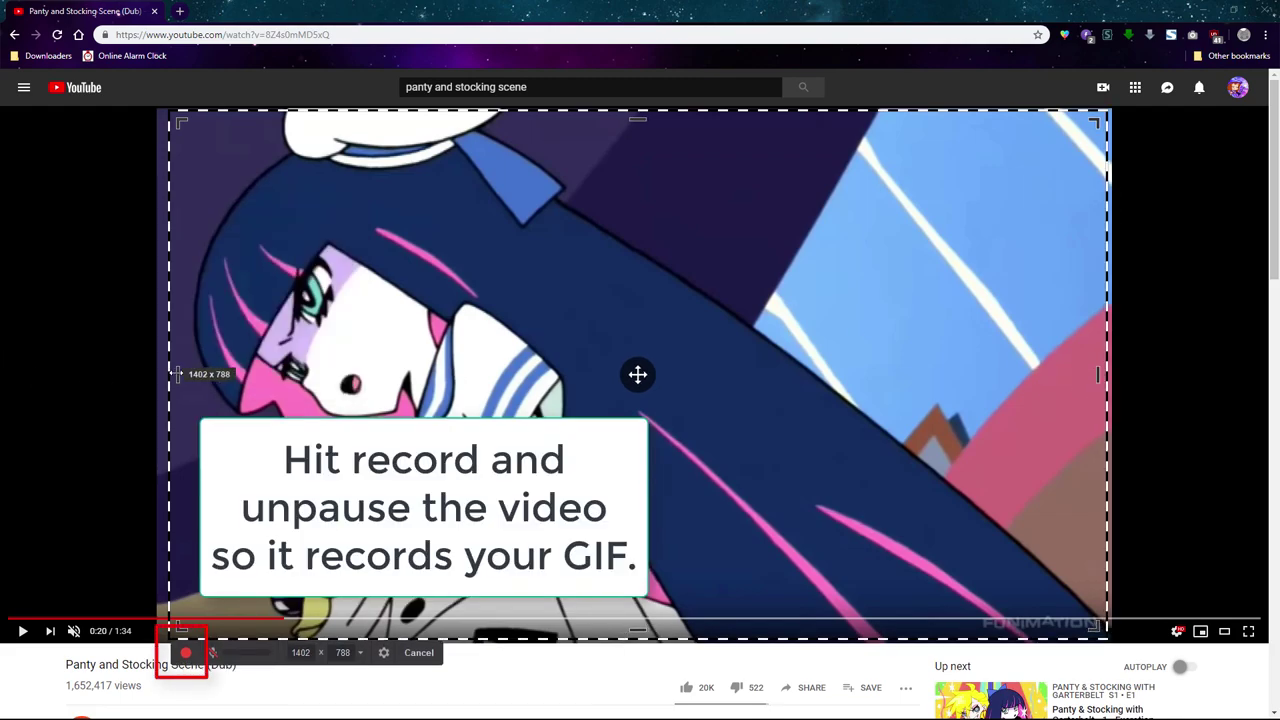
{"action": "left_click_drag", "start_coordinate": [176, 374], "coordinate": [170, 374]}
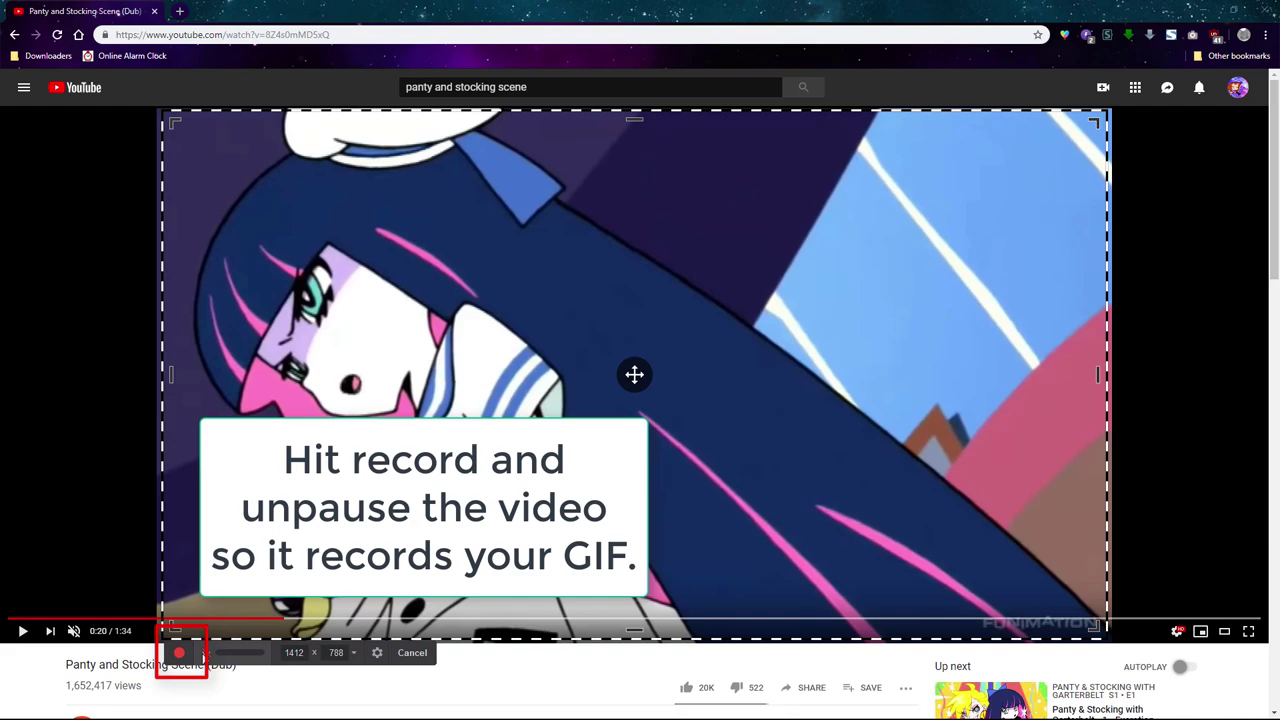
Record the video playing from 0:20 to 0:34, pause it and finish the recording
{"action": "left_click", "coordinate": [178, 653]}
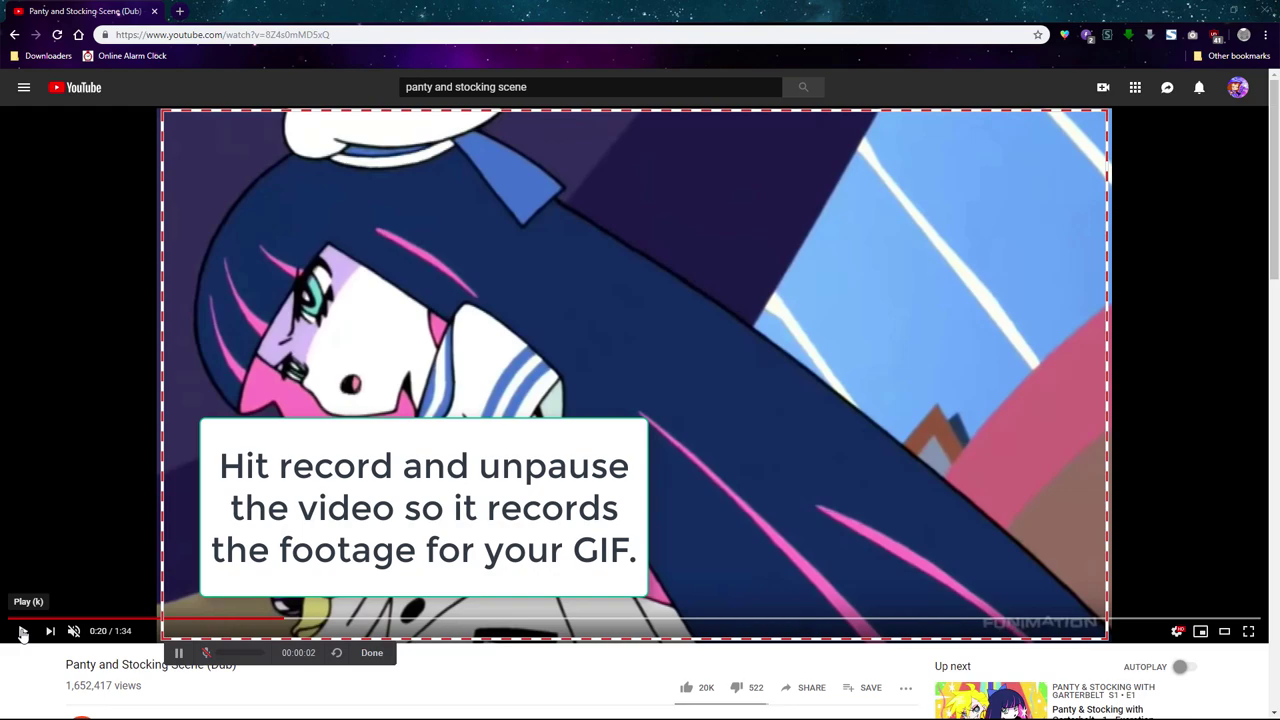
{"action": "left_click", "coordinate": [22, 633]}
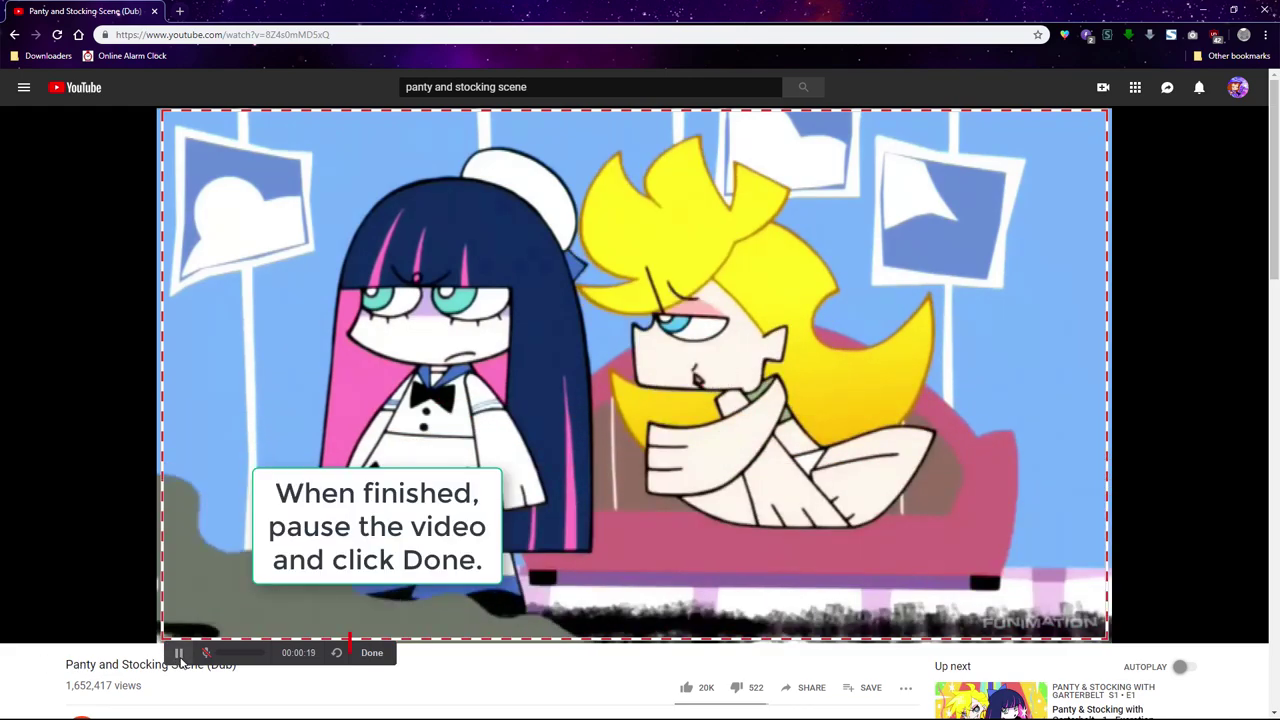
{"action": "left_click", "coordinate": [22, 630]}
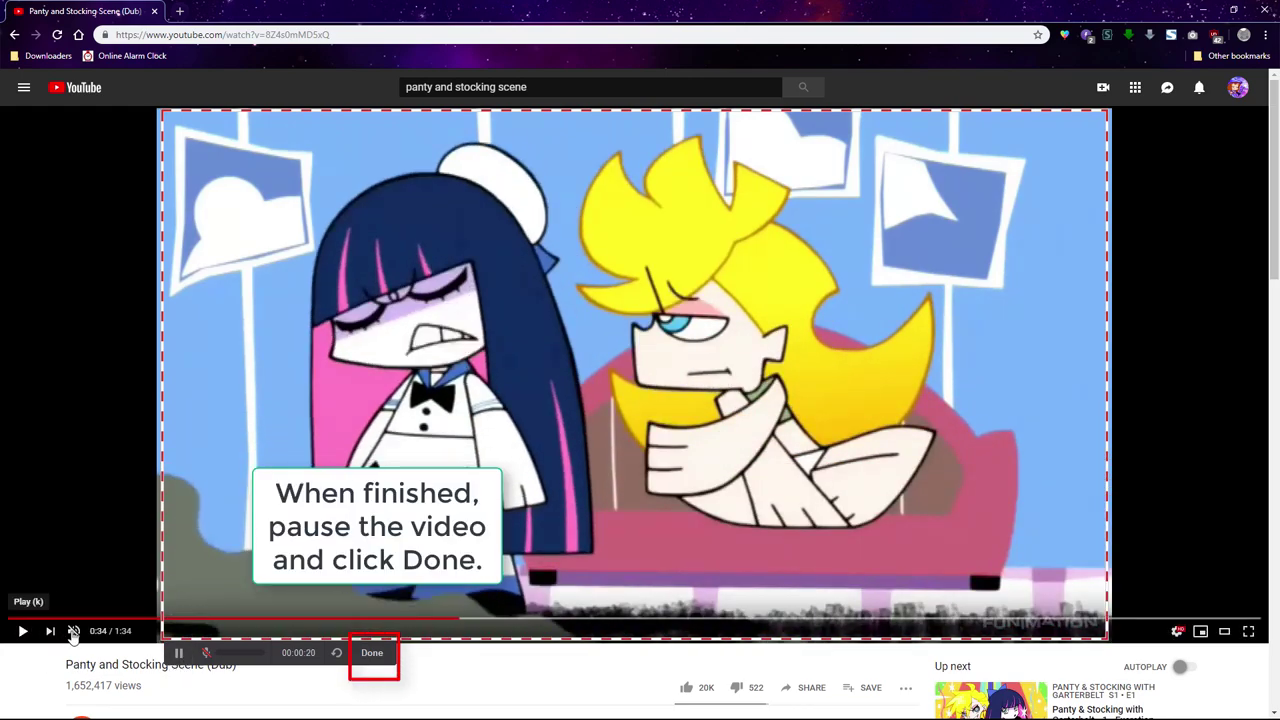
{"action": "left_click", "coordinate": [370, 655]}
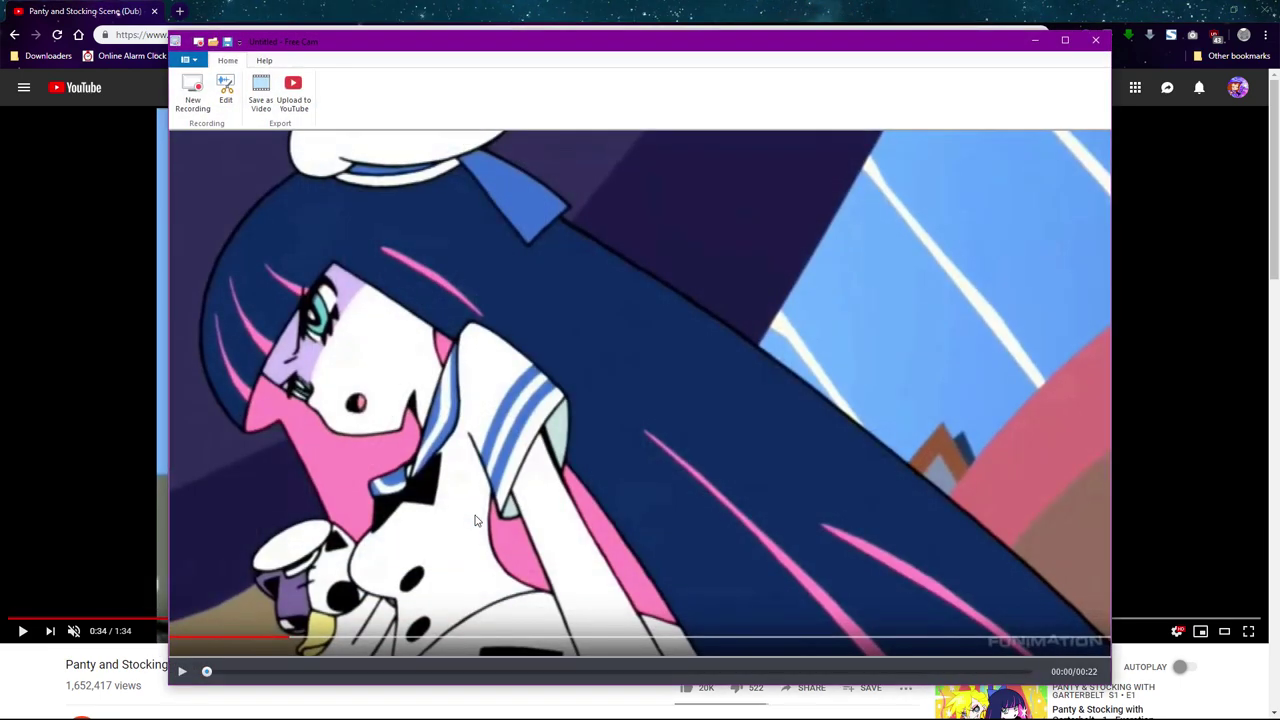
Open the recording in Free Cam's video editor, select about its first 3 seconds and move the playhead to about 00:11.13
{"action": "left_click", "coordinate": [225, 97]}
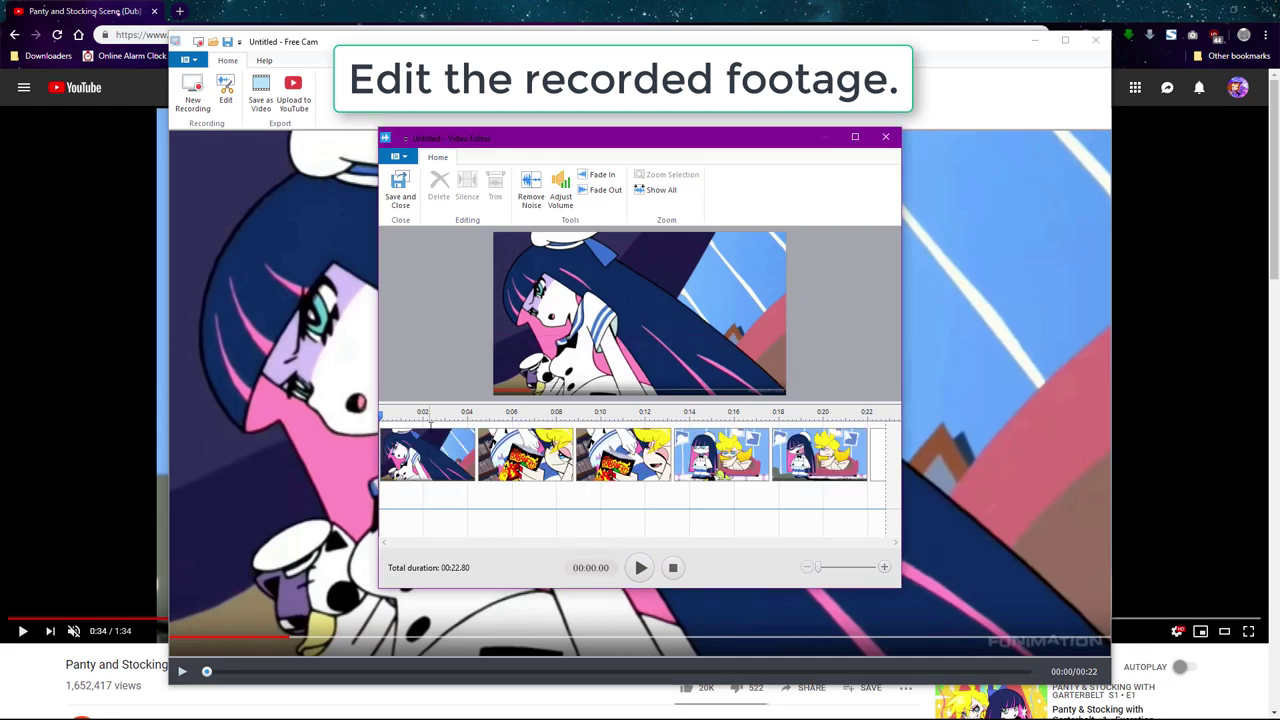
{"action": "left_click_drag", "start_coordinate": [383, 420], "coordinate": [447, 420]}
{"action": "left_click", "coordinate": [483, 418]}
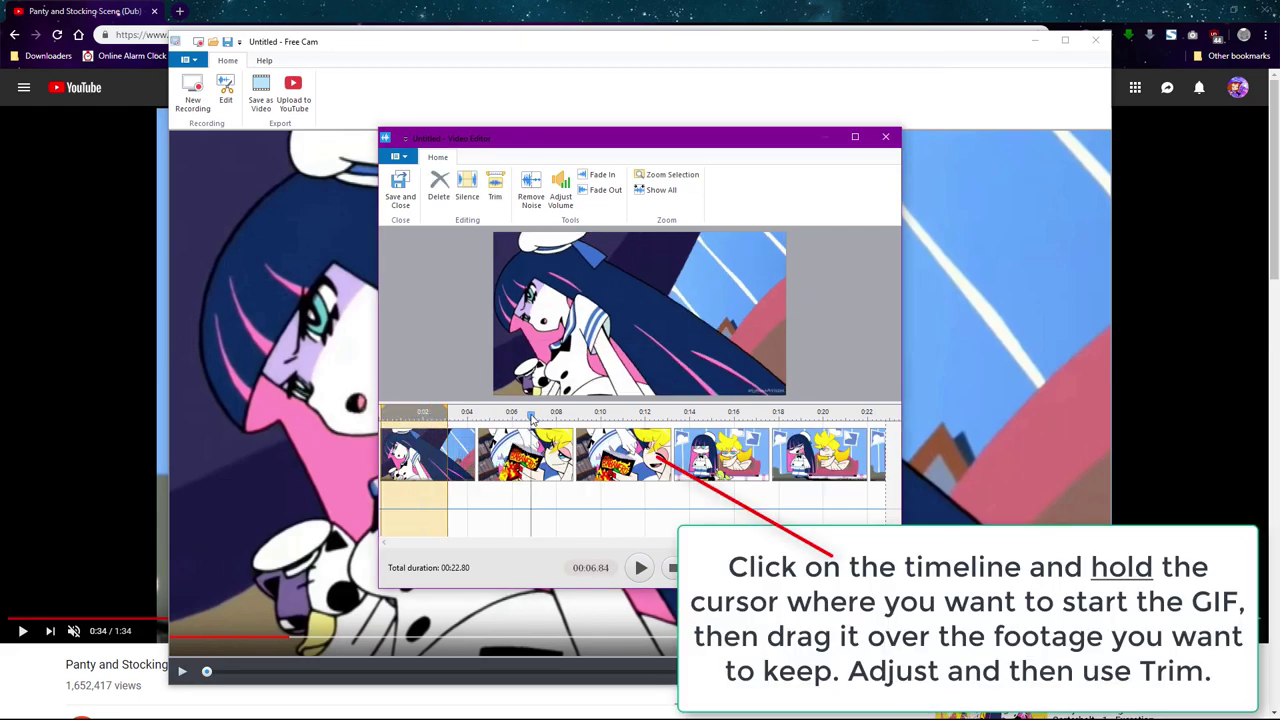
{"action": "left_click_drag", "start_coordinate": [532, 416], "coordinate": [563, 416]}
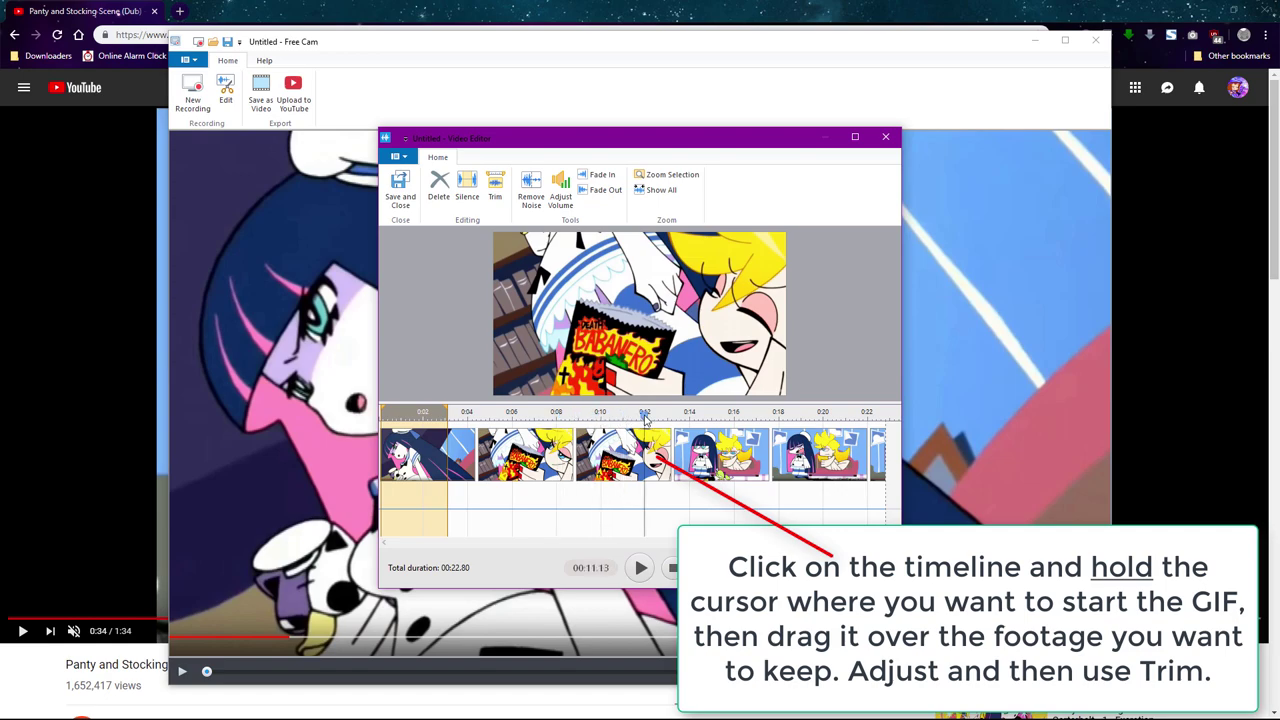